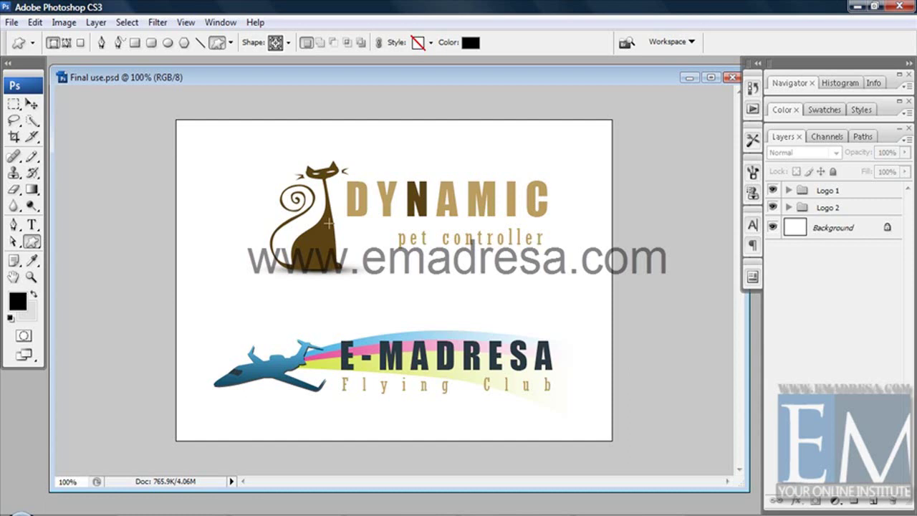
# - Browse the custom shape library, then open animated_cat_tattoo.jpg from Bridge
pyautogui.click(231, 42)
pyautogui.click(288, 43)
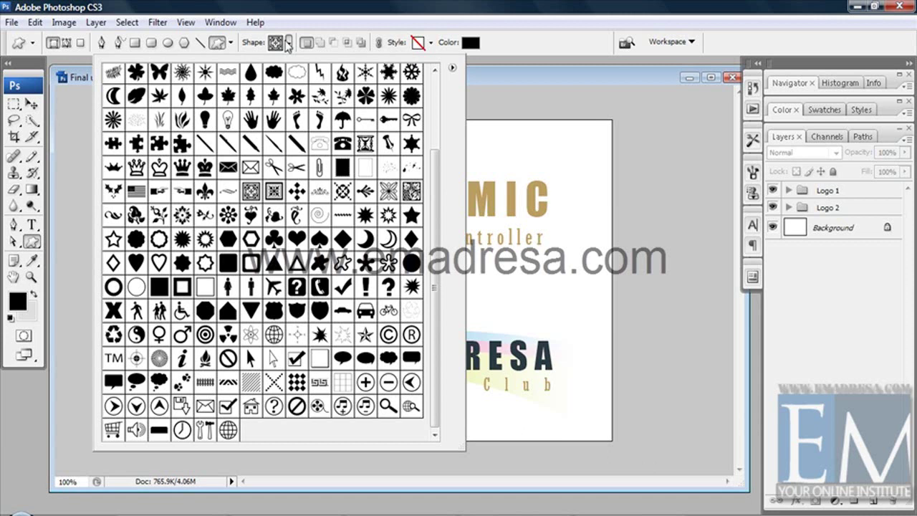
pyautogui.click(383, 512)
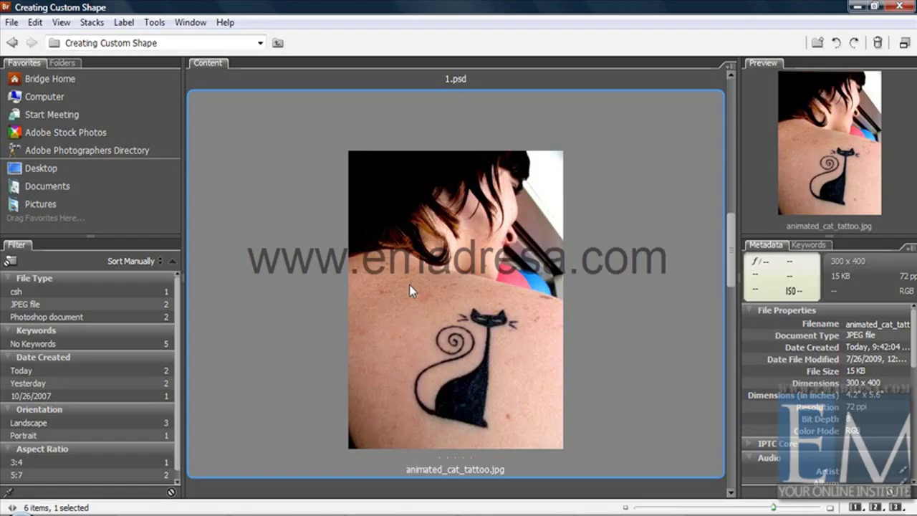
pyautogui.doubleClick(409, 284)
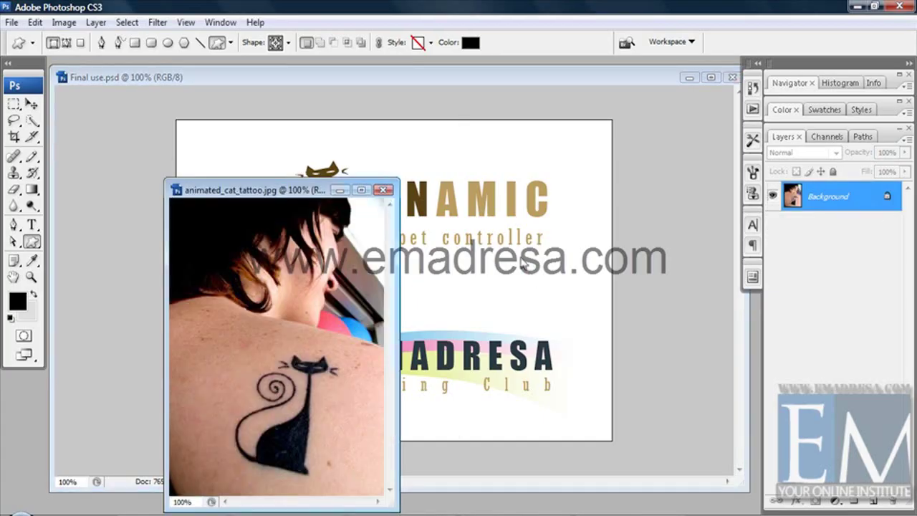
# - Close the Final use document
pyautogui.click(576, 79)
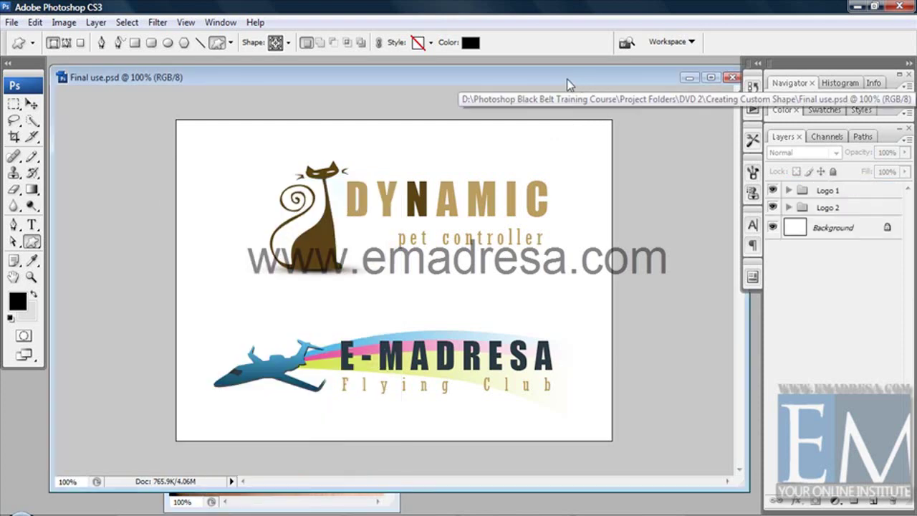
pyautogui.moveTo(566, 79); pyautogui.dragTo(533, 80)
pyautogui.click(699, 79)
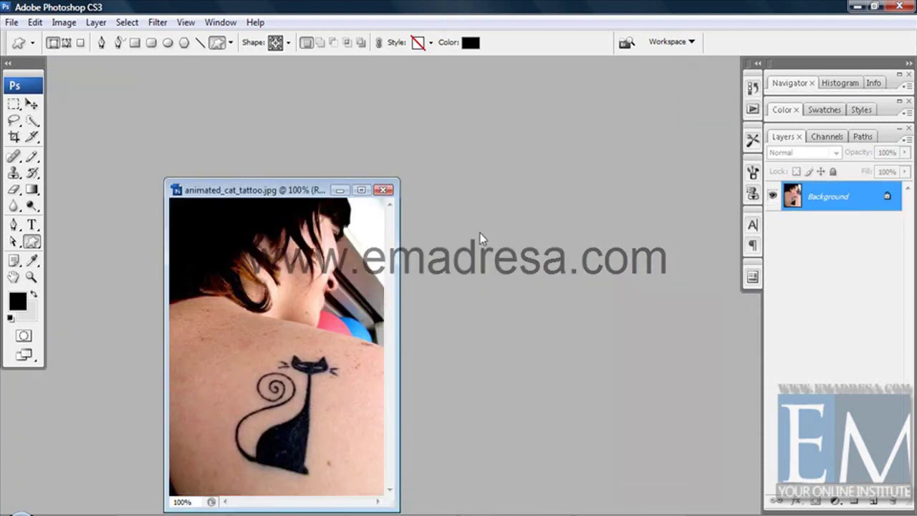
# - Enlarge the tattoo photo window and zoom in to 300% on the cat
pyautogui.moveTo(272, 190); pyautogui.dragTo(155, 75)
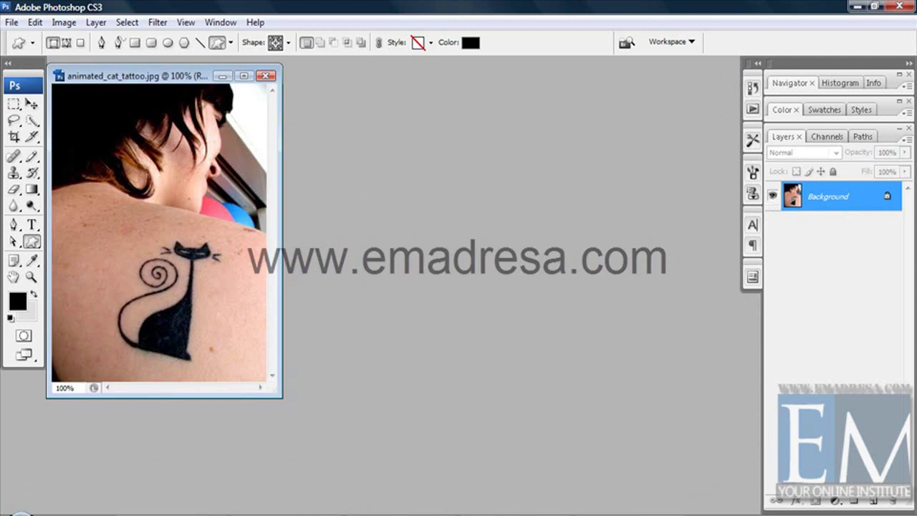
pyautogui.moveTo(281, 396); pyautogui.dragTo(467, 505)
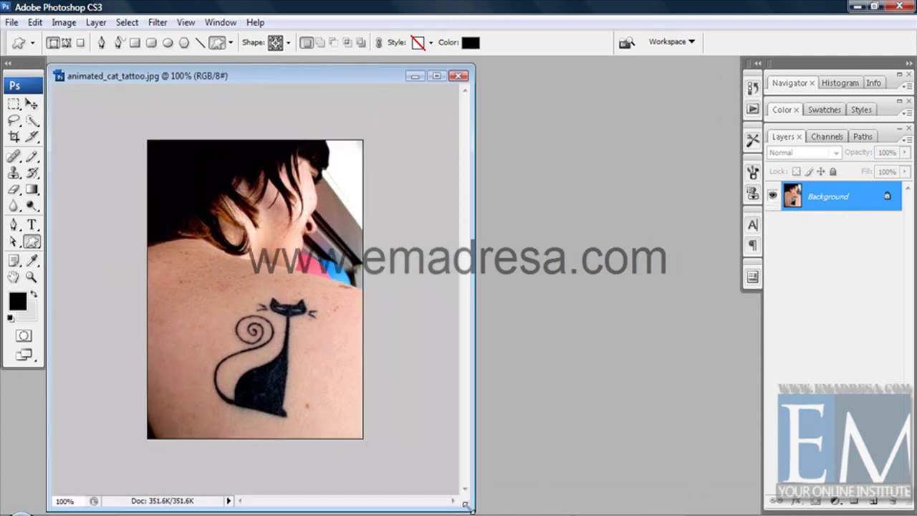
pyautogui.click(31, 278)
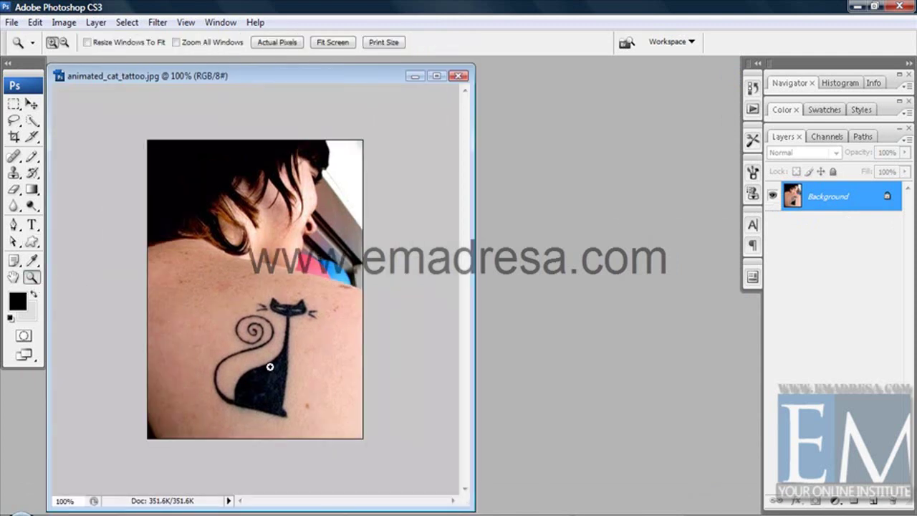
pyautogui.click(270, 367)
pyautogui.click(288, 361)
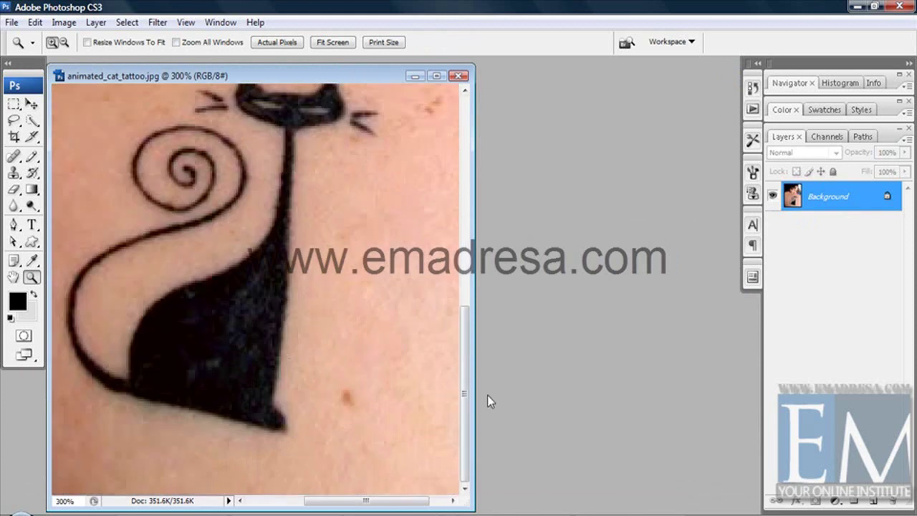
pyautogui.moveTo(474, 391)
pyautogui.mouseDown()
pyautogui.moveTo(746, 386)
pyautogui.moveTo(732, 394)
pyautogui.moveTo(731, 374)
pyautogui.mouseUp()
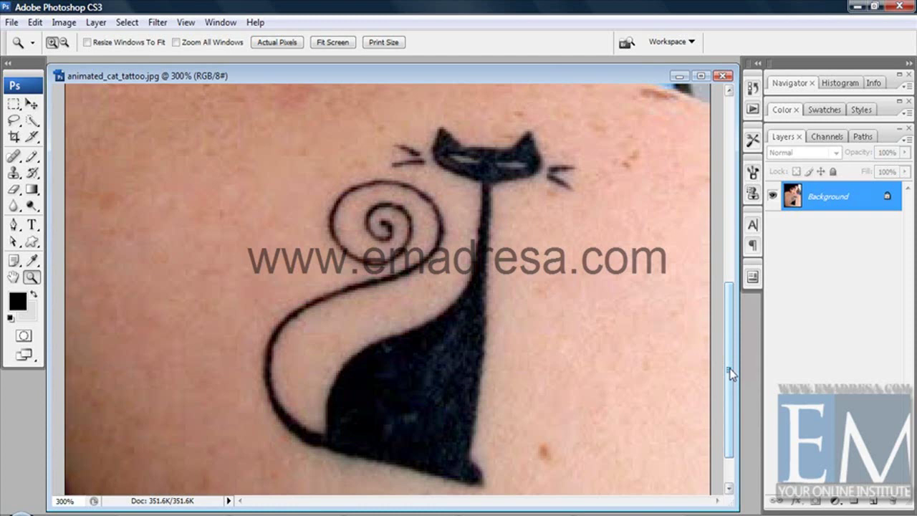
# - Trace the cat's right side with Pen anchors from its bottom tip up the neck to the ear
pyautogui.click(14, 227)
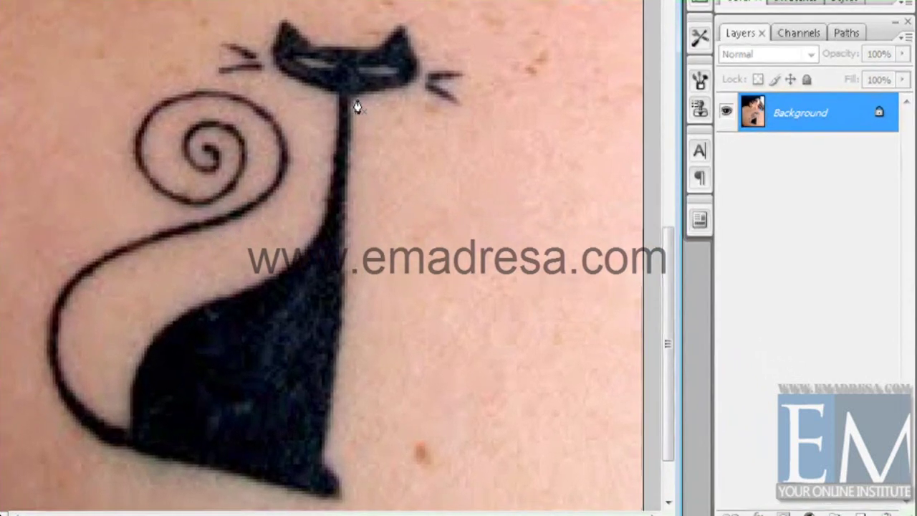
pyautogui.click(322, 463)
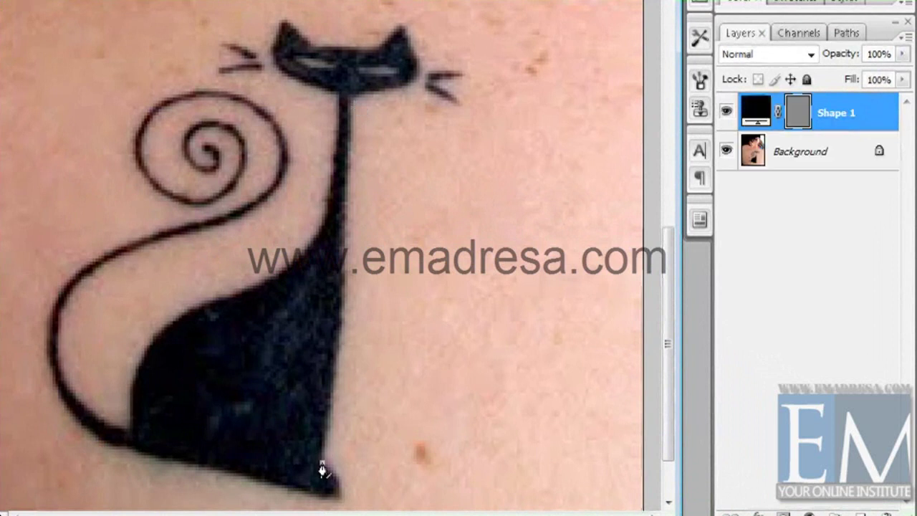
pyautogui.click(349, 99)
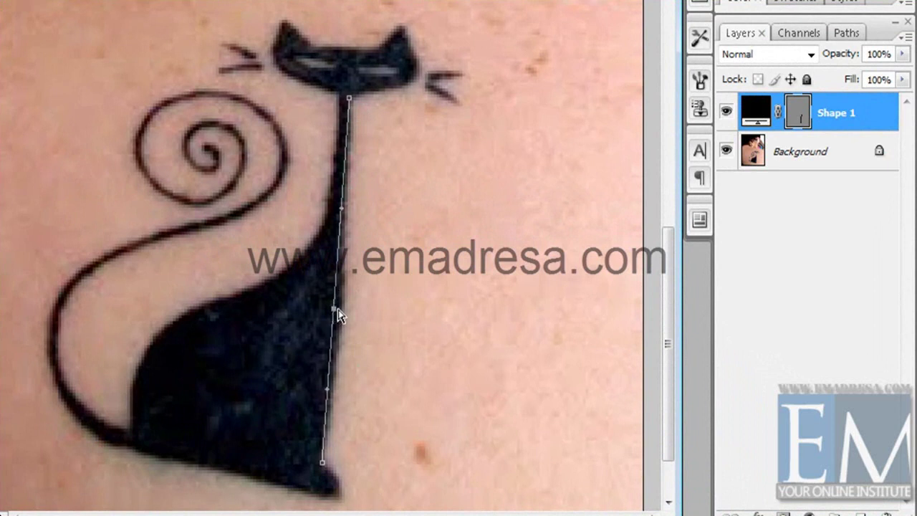
pyautogui.moveTo(333, 310); pyautogui.dragTo(343, 313)
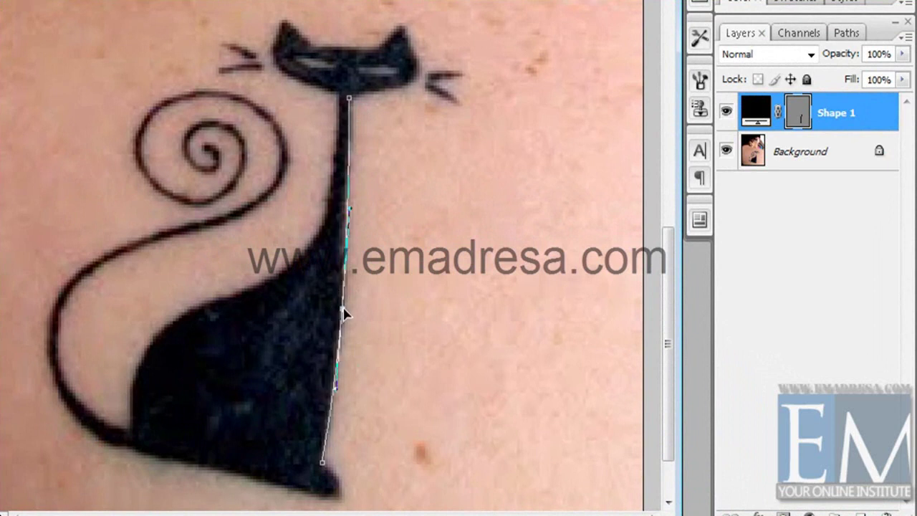
pyautogui.click(418, 62)
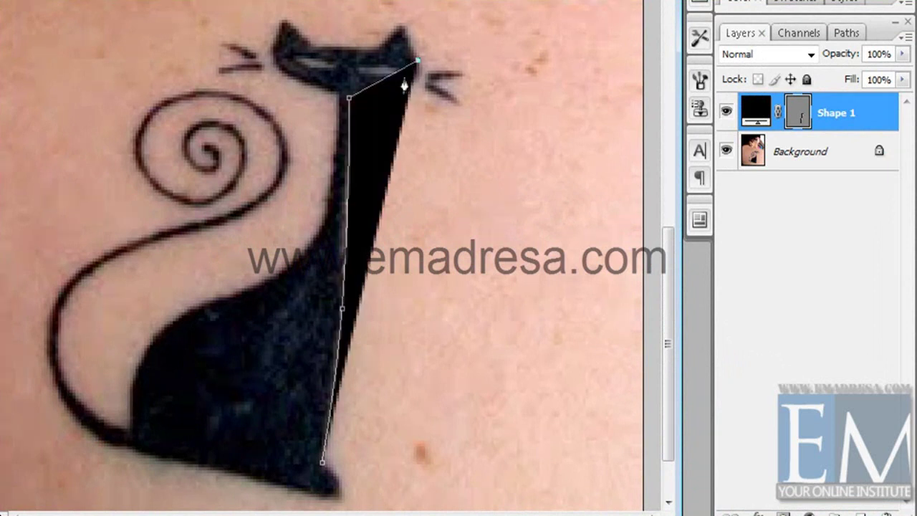
pyautogui.click(902, 54)
# - Set Shape 1 opacity to 0% and refine the curve leading into the ear
pyautogui.moveTo(865, 80); pyautogui.dragTo(761, 85)
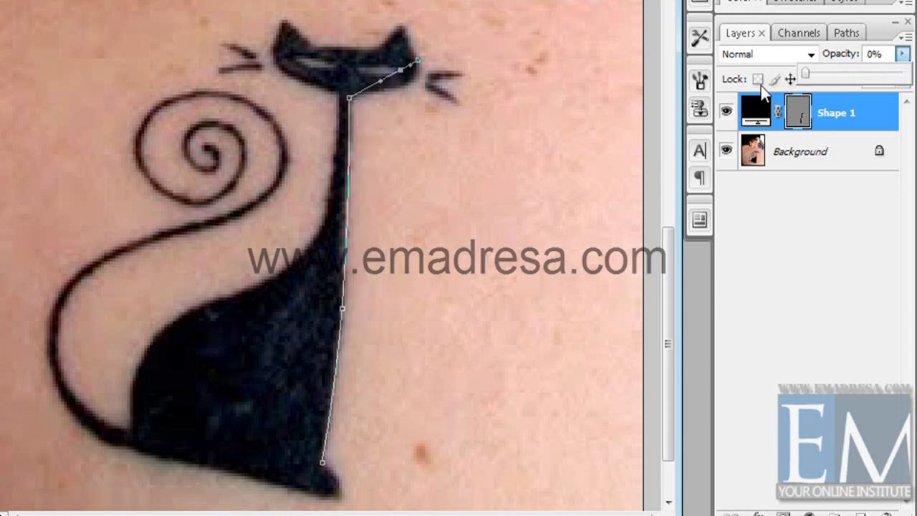
pyautogui.moveTo(401, 77); pyautogui.dragTo(409, 84)
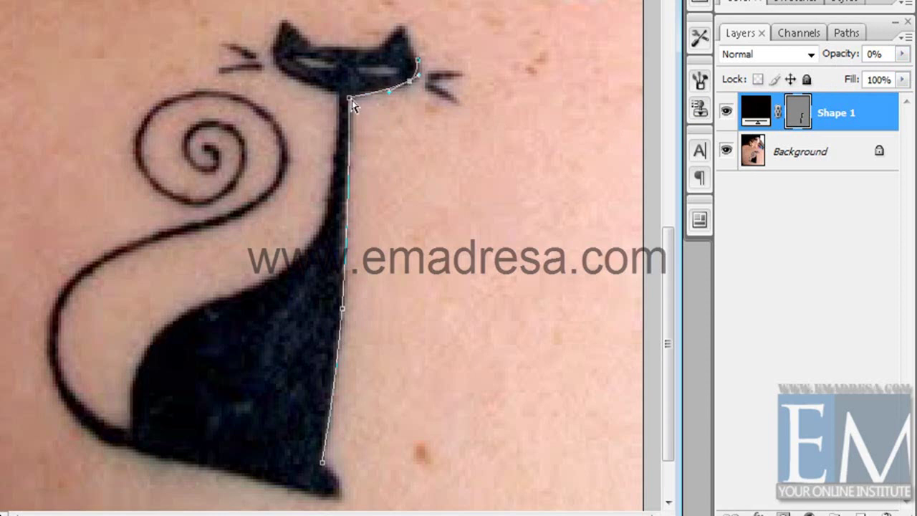
pyautogui.moveTo(351, 100); pyautogui.dragTo(354, 98)
# - Outline both ears and curve the head outline back to the neck
pyautogui.click(402, 29)
pyautogui.moveTo(403, 28); pyautogui.dragTo(379, 48)
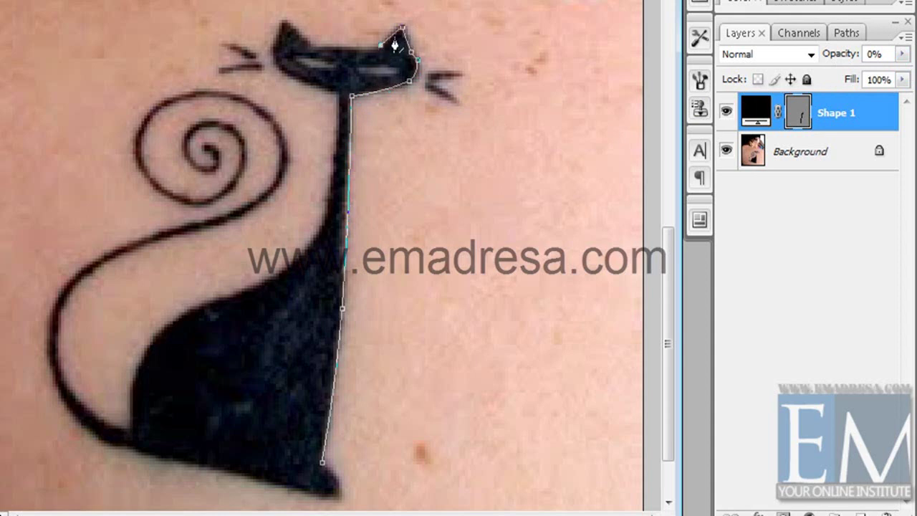
pyautogui.click(308, 44)
pyautogui.click(284, 21)
pyautogui.click(271, 49)
pyautogui.moveTo(336, 93)
pyautogui.mouseDown()
pyautogui.moveTo(288, 81)
pyautogui.moveTo(268, 61)
pyautogui.mouseUp()
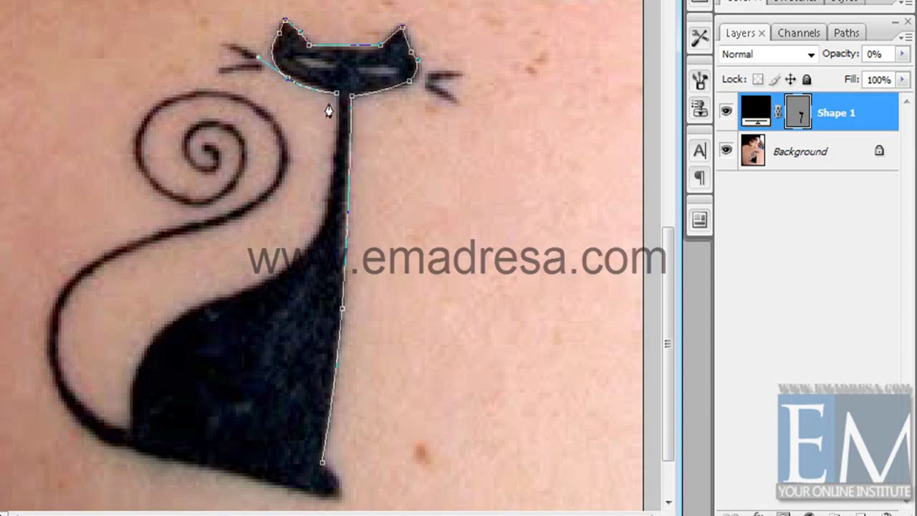
# - Extend the outline from the right cheek along the cat's back and refine its curve
pyautogui.click(420, 67)
pyautogui.moveTo(318, 256)
pyautogui.mouseDown()
pyautogui.moveTo(389, 179)
pyautogui.moveTo(385, 188)
pyautogui.mouseUp()
pyautogui.click(246, 224)
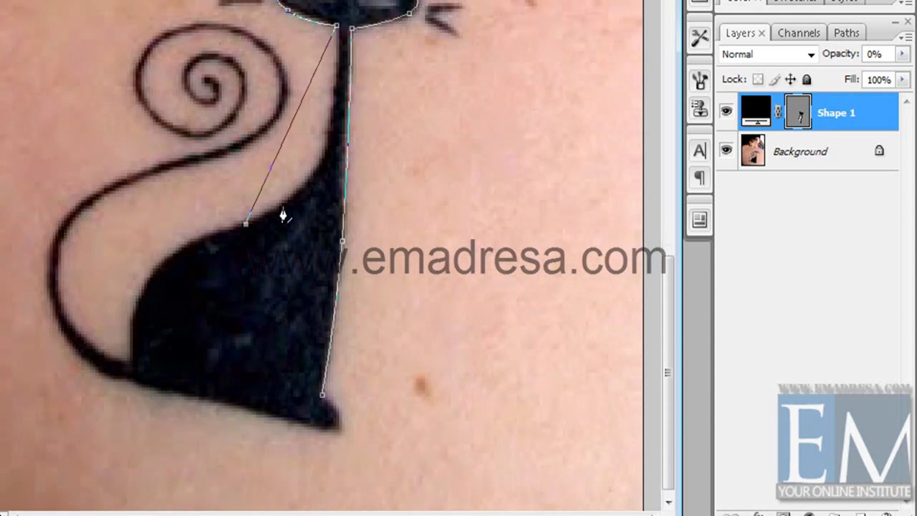
pyautogui.moveTo(278, 164)
pyautogui.mouseDown()
pyautogui.moveTo(303, 179)
pyautogui.moveTo(316, 168)
pyautogui.mouseUp()
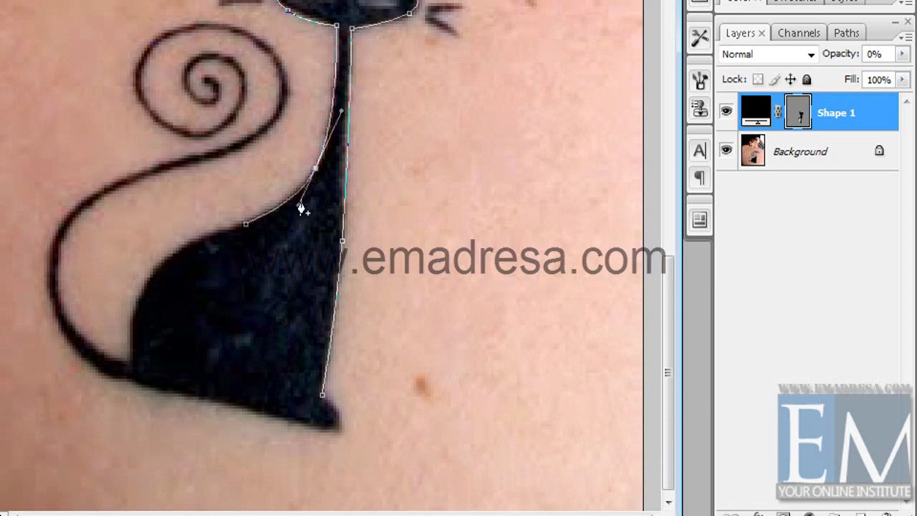
pyautogui.moveTo(264, 255); pyautogui.dragTo(264, 250)
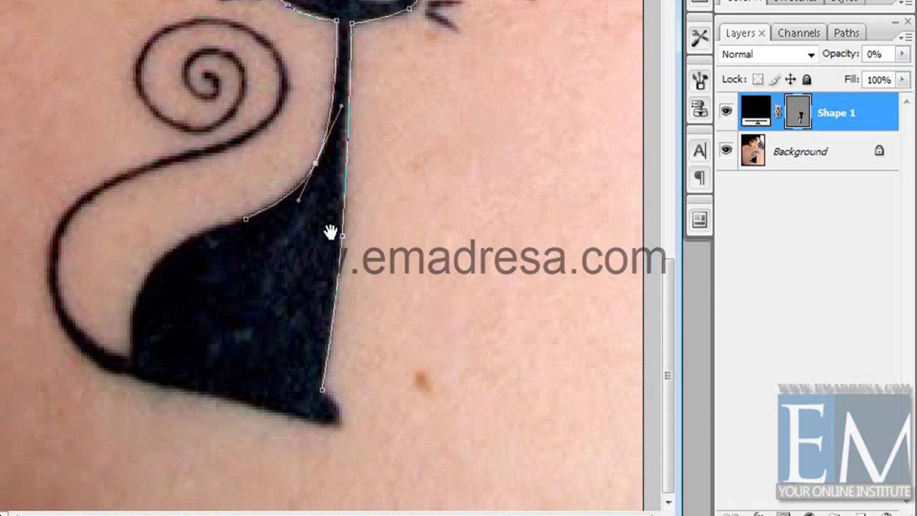
pyautogui.click(132, 358)
pyautogui.moveTo(179, 298); pyautogui.dragTo(154, 270)
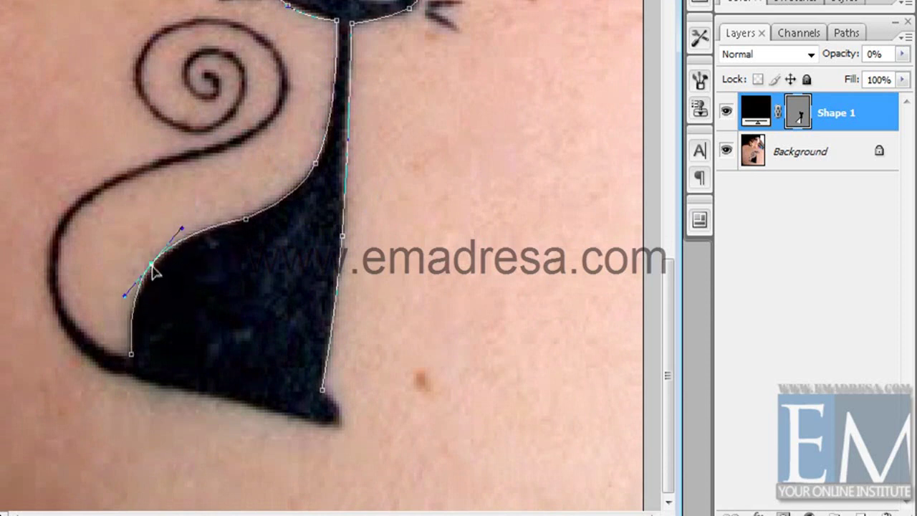
pyautogui.click(246, 219)
pyautogui.moveTo(298, 201); pyautogui.dragTo(300, 218)
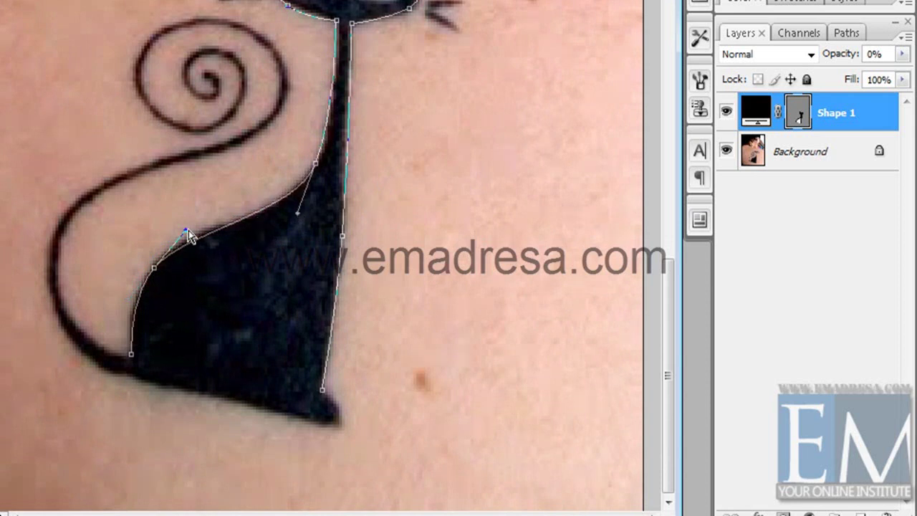
pyautogui.moveTo(185, 230); pyautogui.dragTo(197, 219)
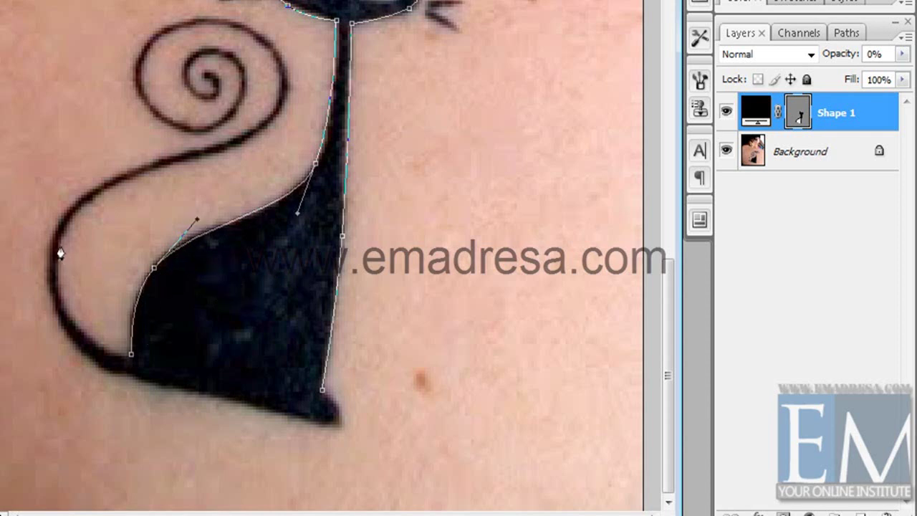
# - Continue the outline up the tail toward the spiral, fitting the curves
pyautogui.moveTo(60, 245)
pyautogui.mouseDown()
pyautogui.moveTo(96, 301)
pyautogui.moveTo(77, 329)
pyautogui.moveTo(52, 292)
pyautogui.mouseUp()
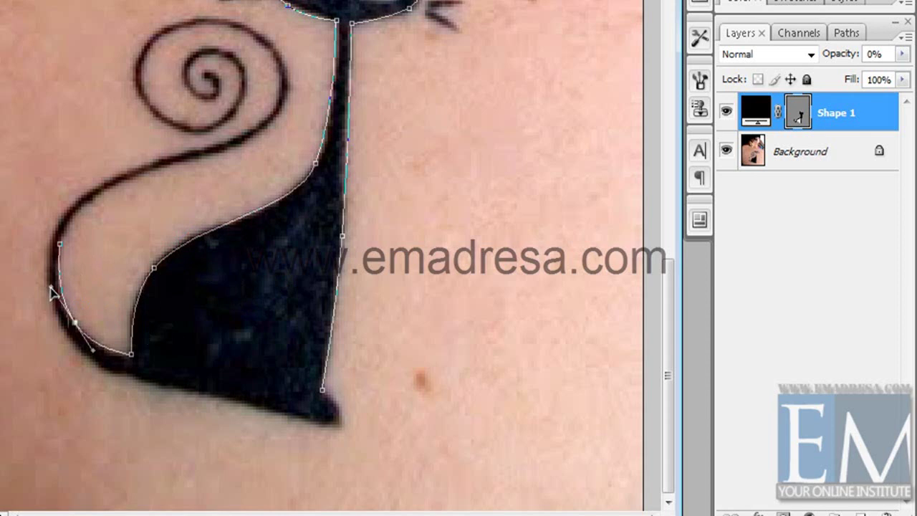
pyautogui.moveTo(94, 350); pyautogui.dragTo(98, 354)
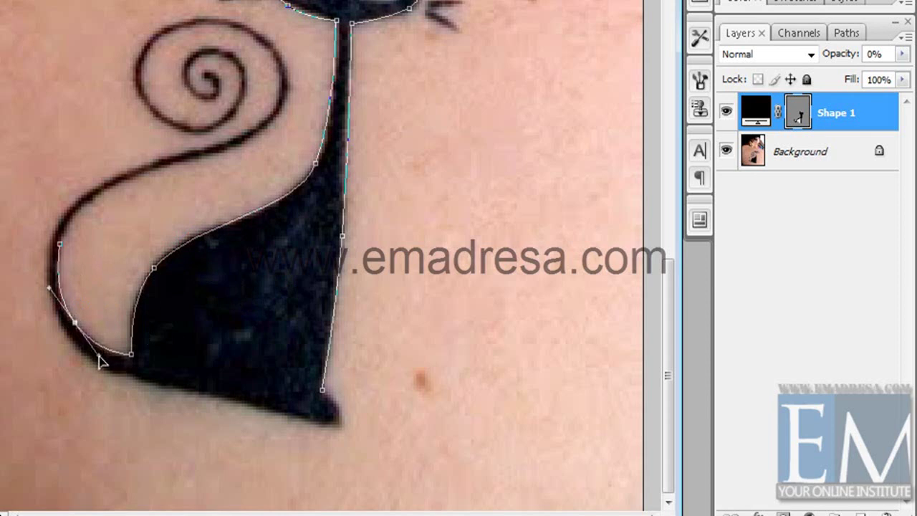
pyautogui.click(251, 140)
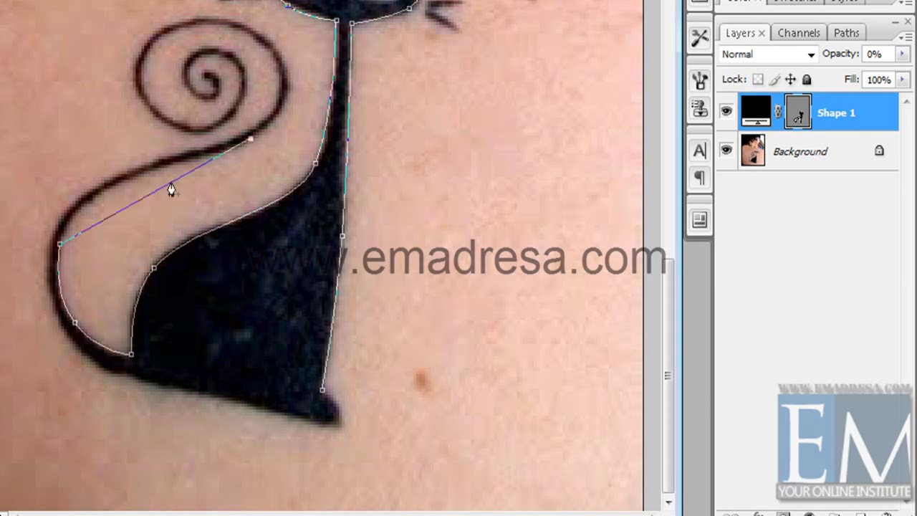
pyautogui.moveTo(127, 209); pyautogui.dragTo(104, 195)
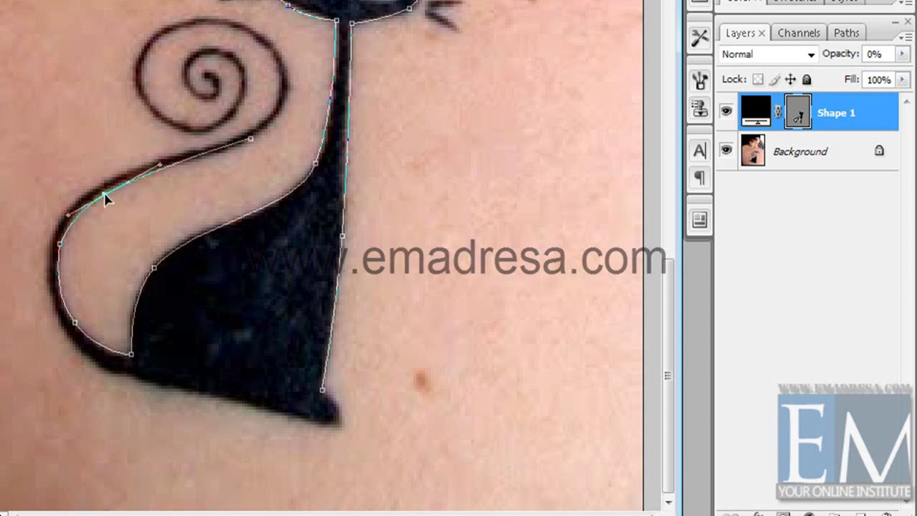
pyautogui.moveTo(212, 154); pyautogui.dragTo(219, 159)
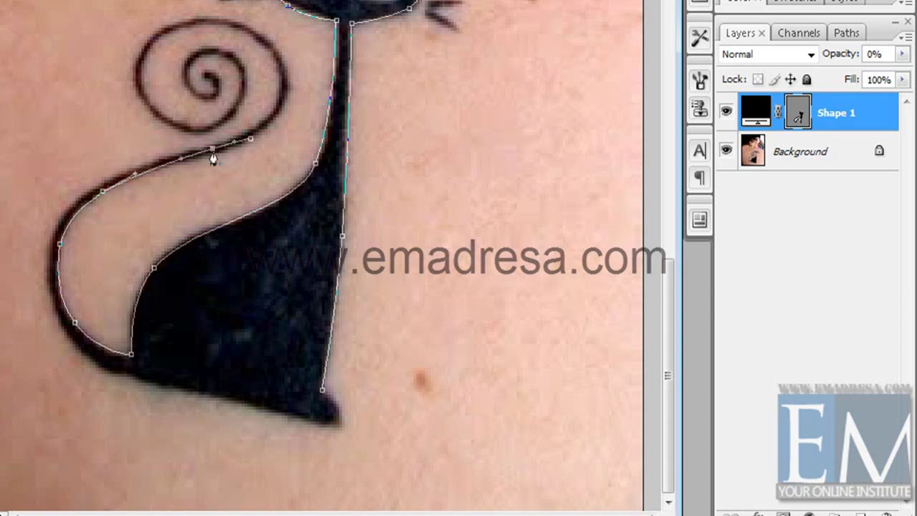
pyautogui.click(61, 245)
# - Trace the spiral's right and upper edges, removing an extra point below it
pyautogui.scroll(3, 213, 313)
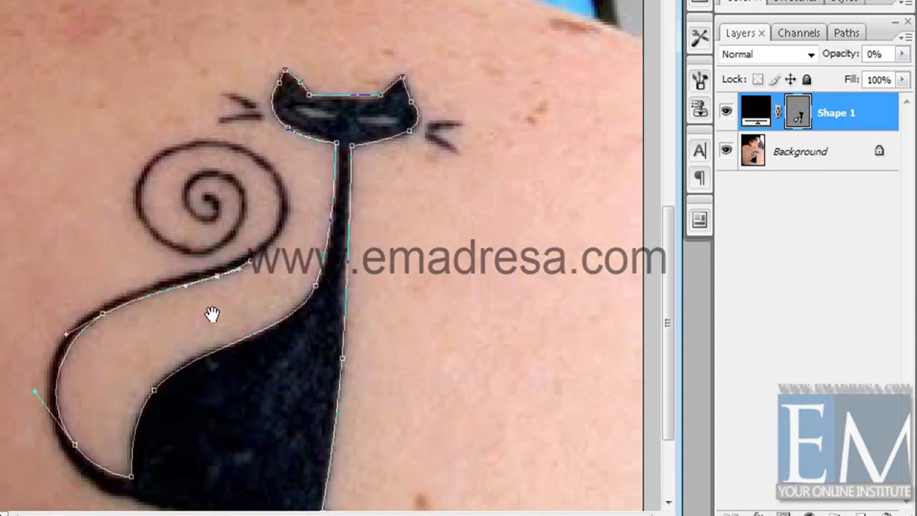
pyautogui.moveTo(282, 200); pyautogui.dragTo(287, 247)
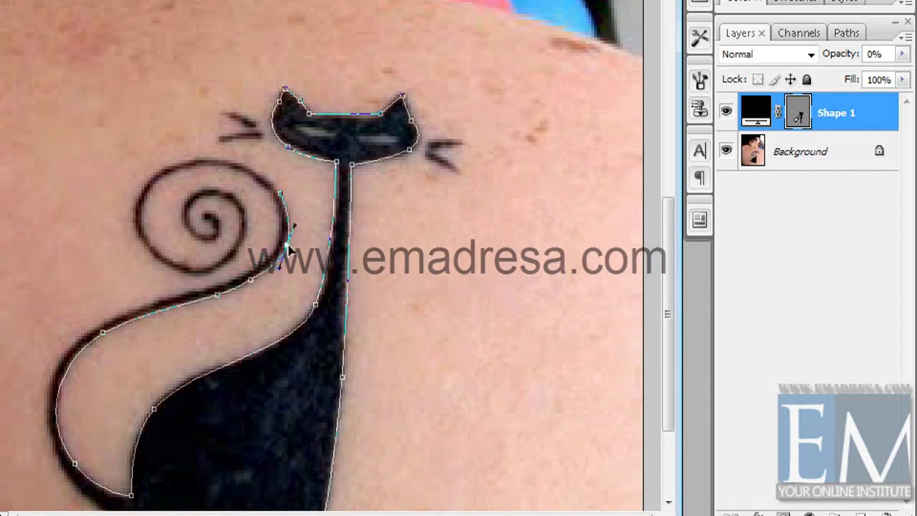
pyautogui.click(250, 282)
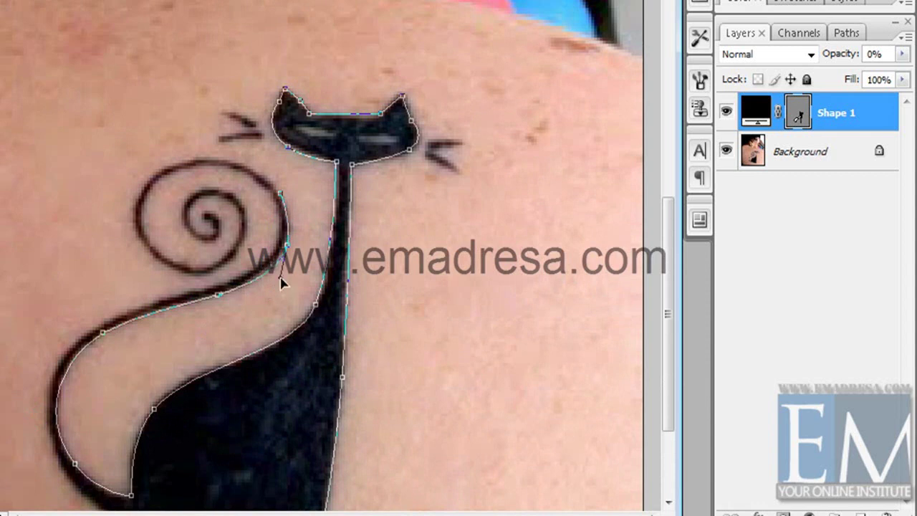
pyautogui.moveTo(151, 175)
pyautogui.mouseDown()
pyautogui.moveTo(184, 183)
pyautogui.moveTo(219, 157)
pyautogui.mouseUp()
pyautogui.keyDown('ctrl'); pyautogui.click(209, 179); pyautogui.keyUp('ctrl')
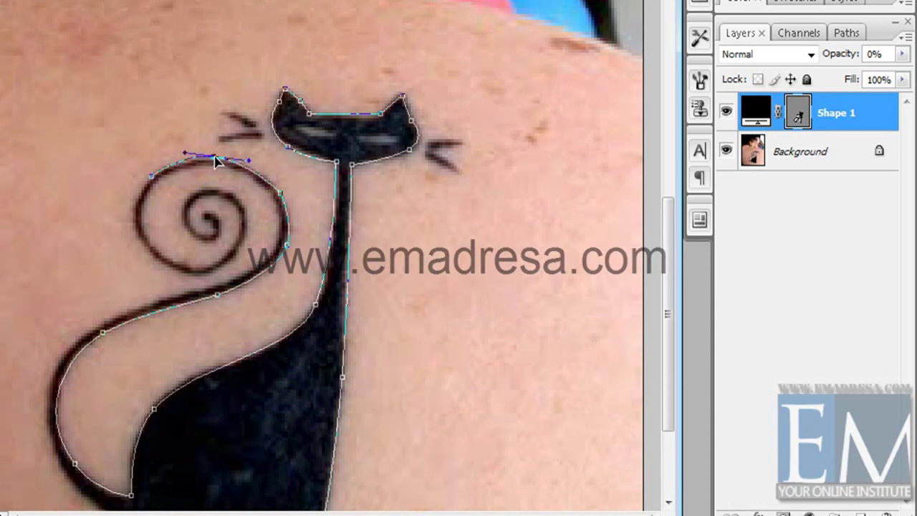
pyautogui.moveTo(281, 202); pyautogui.dragTo(281, 205)
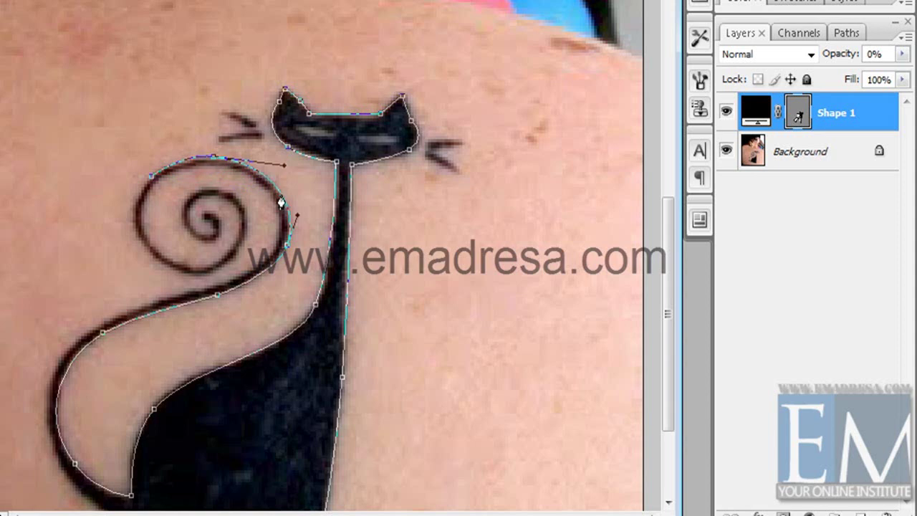
# - Continue the outline down the spiral's left edge and tidy its lower curve
pyautogui.moveTo(177, 280); pyautogui.dragTo(135, 233)
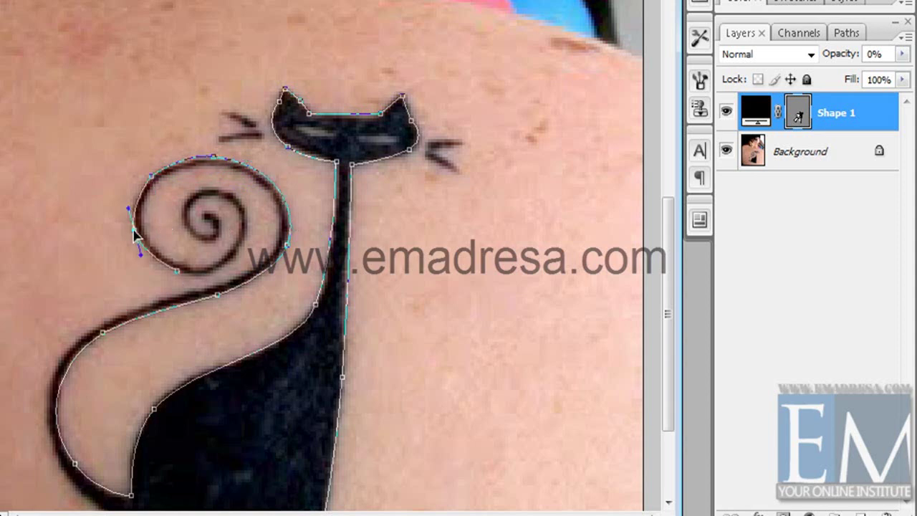
pyautogui.moveTo(141, 256); pyautogui.dragTo(146, 263)
pyautogui.moveTo(149, 184); pyautogui.dragTo(152, 188)
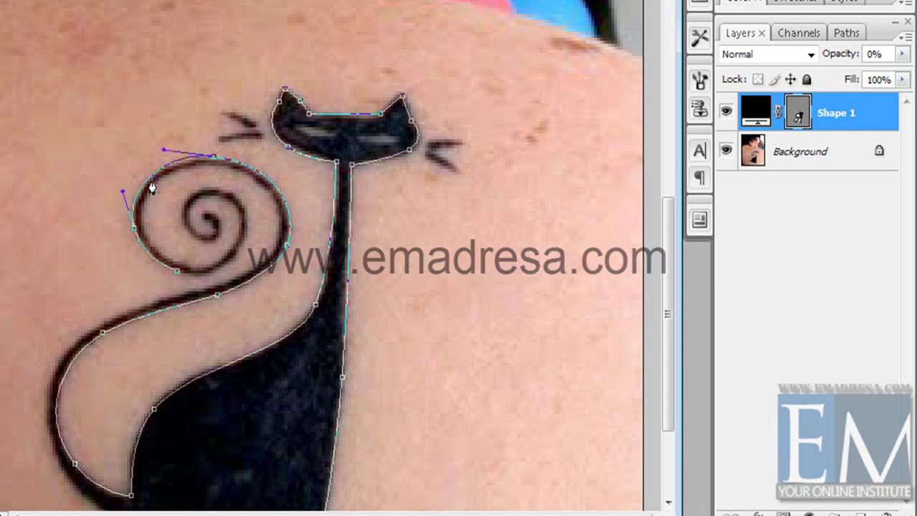
pyautogui.click(238, 256)
pyautogui.click(219, 272)
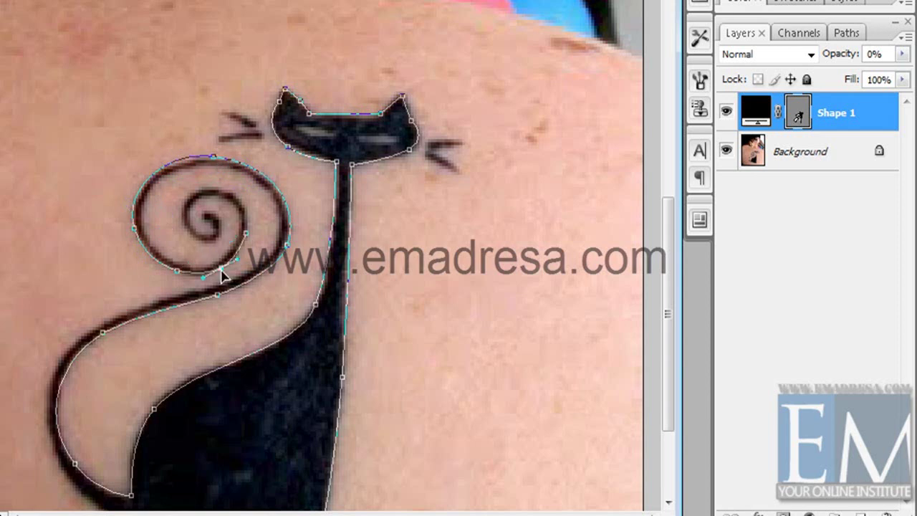
pyautogui.moveTo(221, 271); pyautogui.dragTo(221, 268)
pyautogui.click(177, 272)
# - Carry the outline into the spiral's centre and fit the inner curves
pyautogui.moveTo(191, 190)
pyautogui.mouseDown()
pyautogui.moveTo(224, 222)
pyautogui.moveTo(236, 195)
pyautogui.mouseUp()
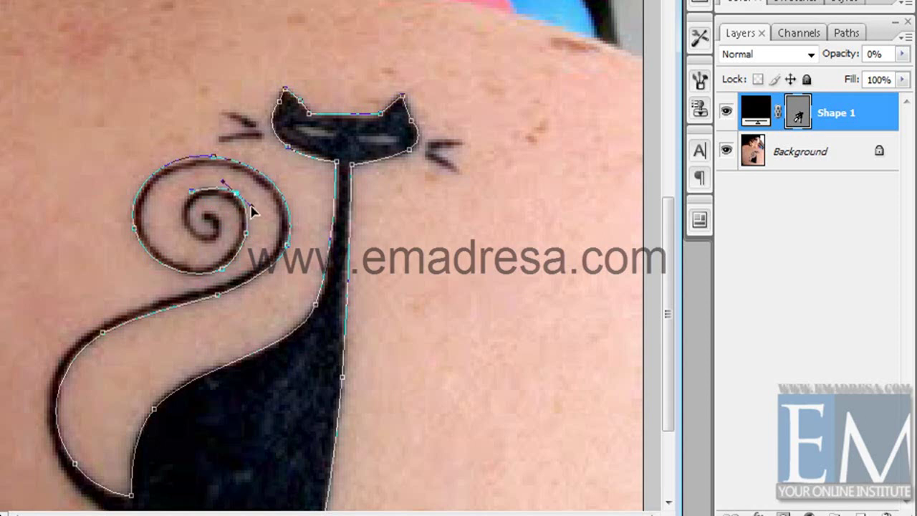
pyautogui.moveTo(236, 194); pyautogui.dragTo(232, 193)
pyautogui.moveTo(251, 235)
pyautogui.mouseDown()
pyautogui.moveTo(247, 246)
pyautogui.moveTo(195, 225)
pyautogui.moveTo(183, 224)
pyautogui.moveTo(182, 235)
pyautogui.mouseUp()
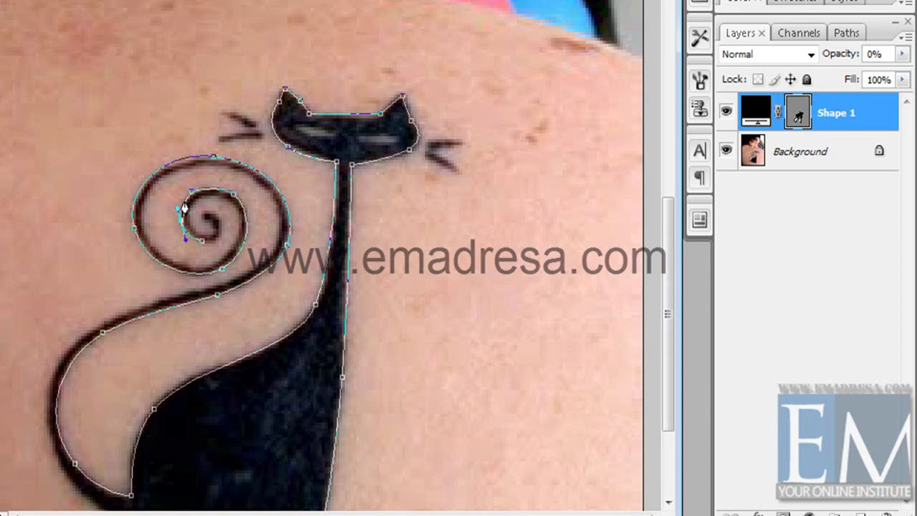
pyautogui.click(196, 209)
pyautogui.moveTo(194, 163); pyautogui.dragTo(192, 172)
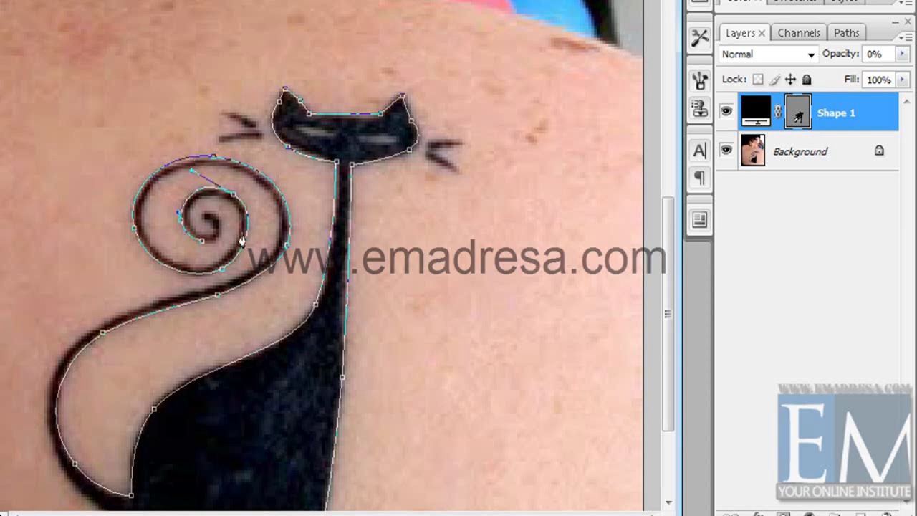
pyautogui.click(215, 231)
pyautogui.moveTo(213, 231); pyautogui.dragTo(219, 239)
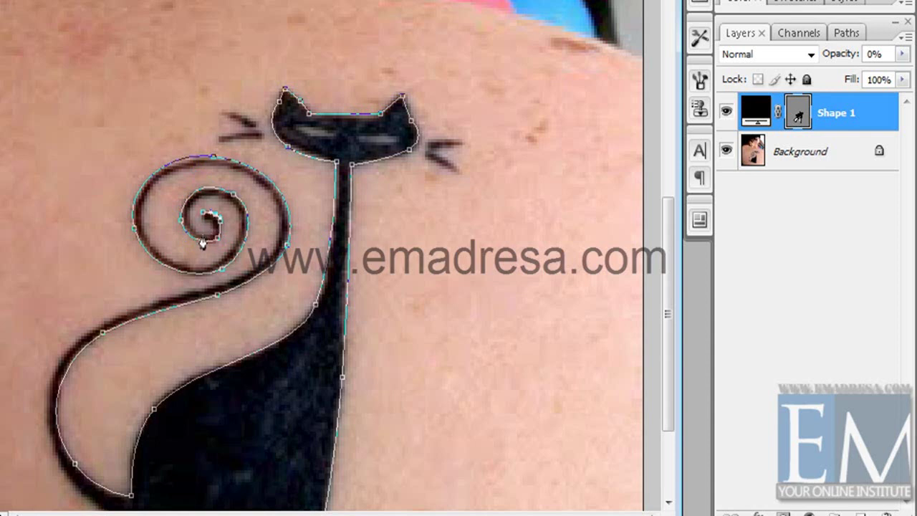
# - Refine the outline around the innermost point of the spiral
pyautogui.moveTo(203, 243); pyautogui.dragTo(210, 224)
pyautogui.moveTo(207, 222); pyautogui.dragTo(207, 233)
pyautogui.moveTo(194, 237); pyautogui.dragTo(201, 235)
pyautogui.moveTo(195, 231); pyautogui.dragTo(202, 233)
pyautogui.moveTo(219, 235)
pyautogui.mouseDown()
pyautogui.moveTo(227, 230)
pyautogui.moveTo(210, 209)
pyautogui.moveTo(201, 219)
pyautogui.moveTo(193, 208)
pyautogui.moveTo(238, 246)
pyautogui.moveTo(225, 230)
pyautogui.moveTo(242, 219)
pyautogui.moveTo(239, 211)
pyautogui.moveTo(242, 229)
pyautogui.mouseUp()
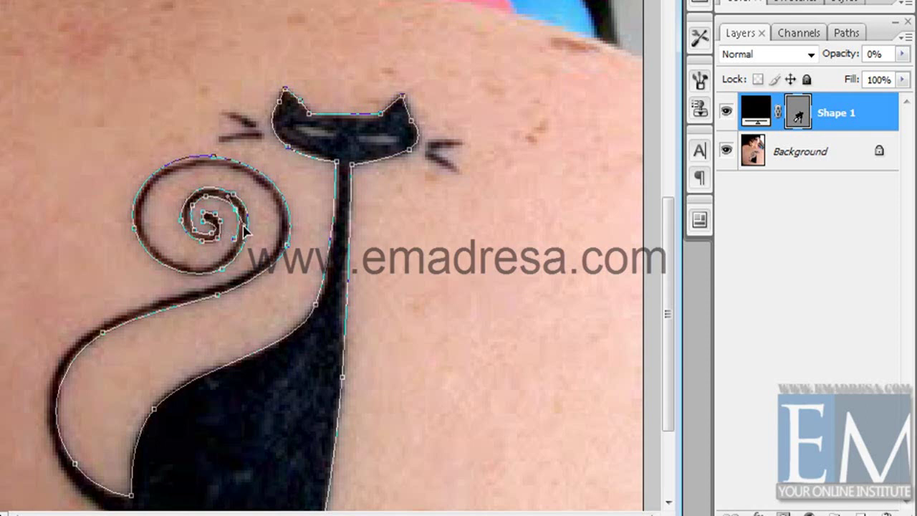
pyautogui.moveTo(204, 203); pyautogui.dragTo(205, 222)
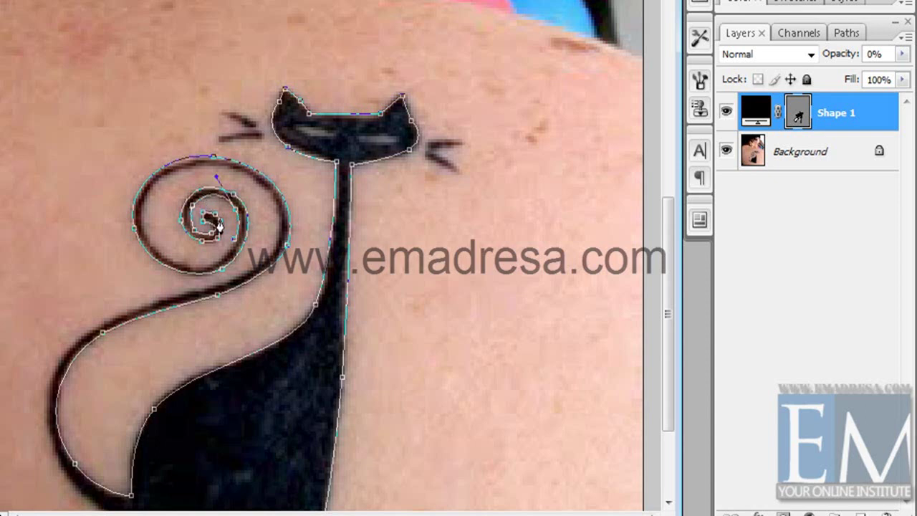
pyautogui.moveTo(221, 183); pyautogui.dragTo(216, 180)
# - Fit the spiral's lower segment, left point and outer ring onto the dark stroke
pyautogui.click(163, 261)
pyautogui.moveTo(198, 254); pyautogui.dragTo(204, 263)
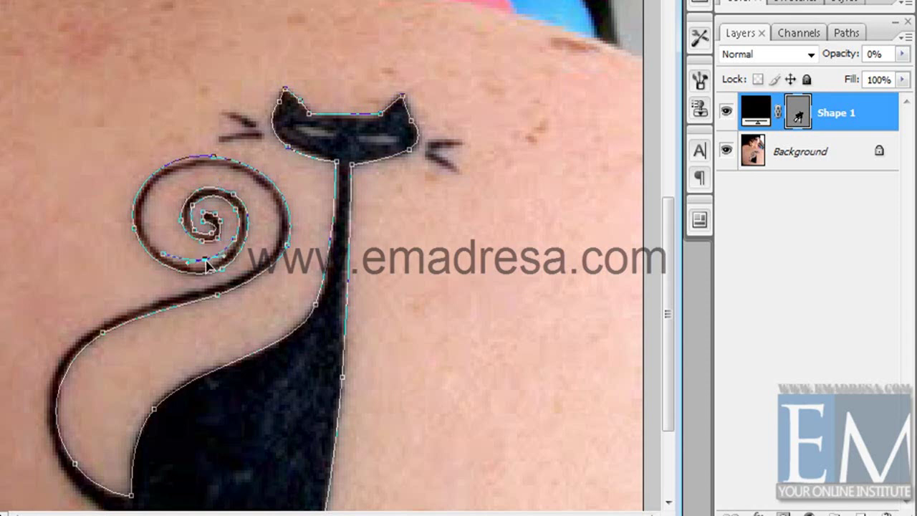
pyautogui.click(167, 212)
pyautogui.moveTo(166, 212); pyautogui.dragTo(147, 209)
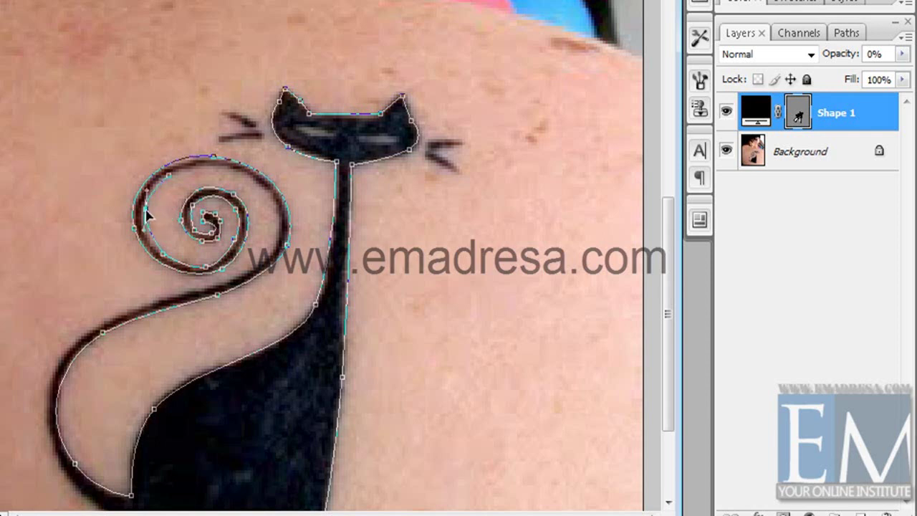
pyautogui.click(162, 260)
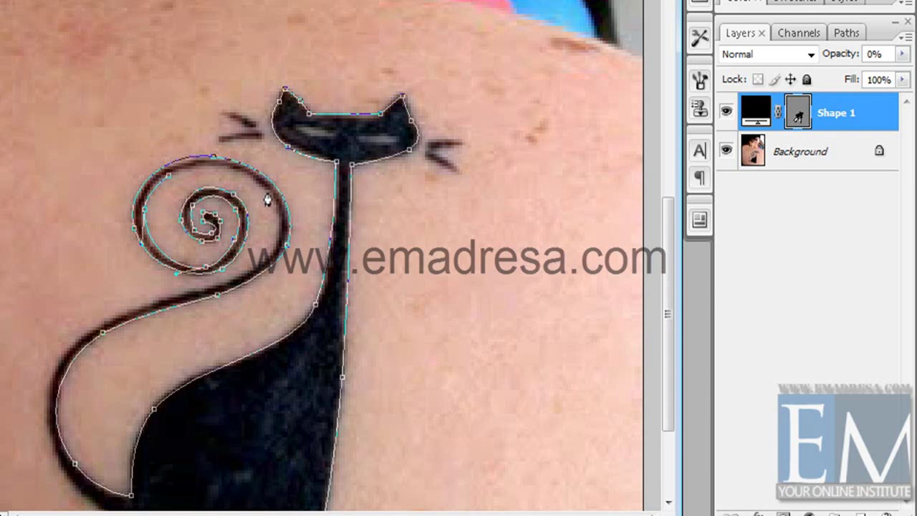
pyautogui.moveTo(267, 201); pyautogui.dragTo(216, 165)
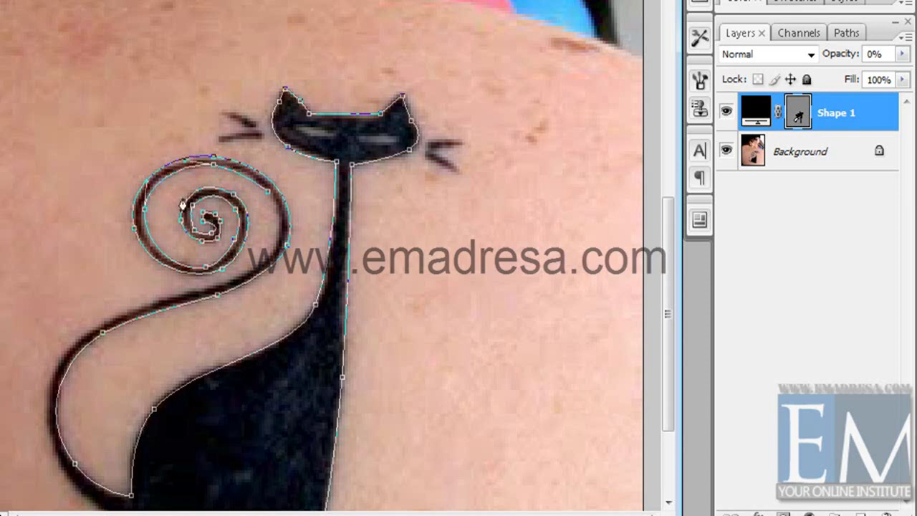
# - Fit the outline to the spiral's outer ring and the tail stroke
pyautogui.scroll(-1, 258, 225)
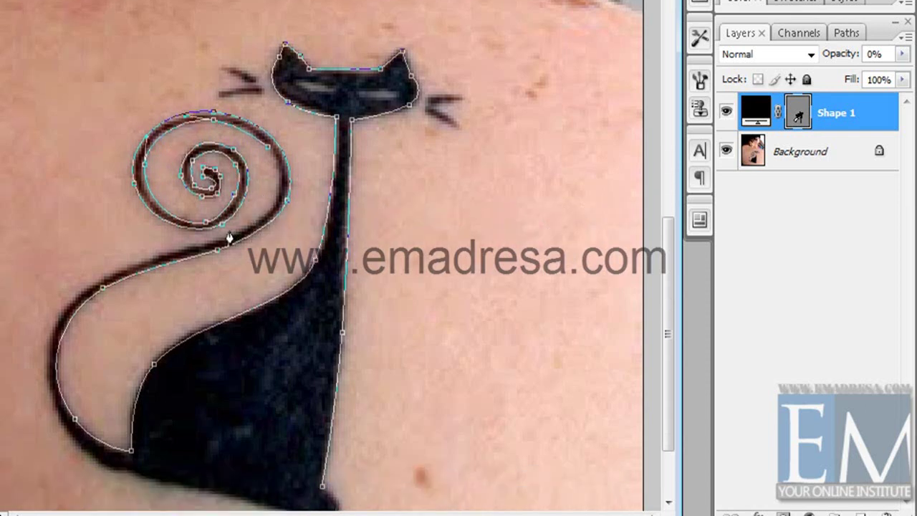
pyautogui.click(255, 199)
pyautogui.moveTo(255, 197); pyautogui.dragTo(280, 193)
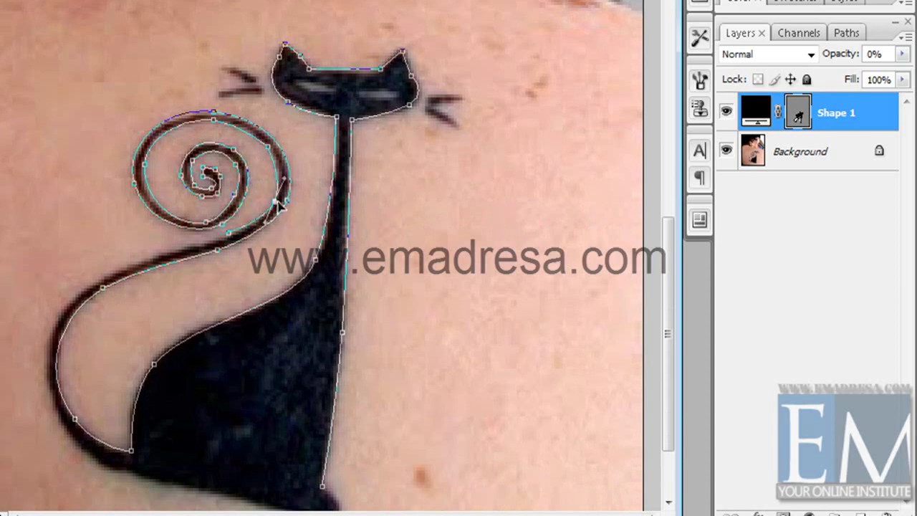
pyautogui.click(287, 179)
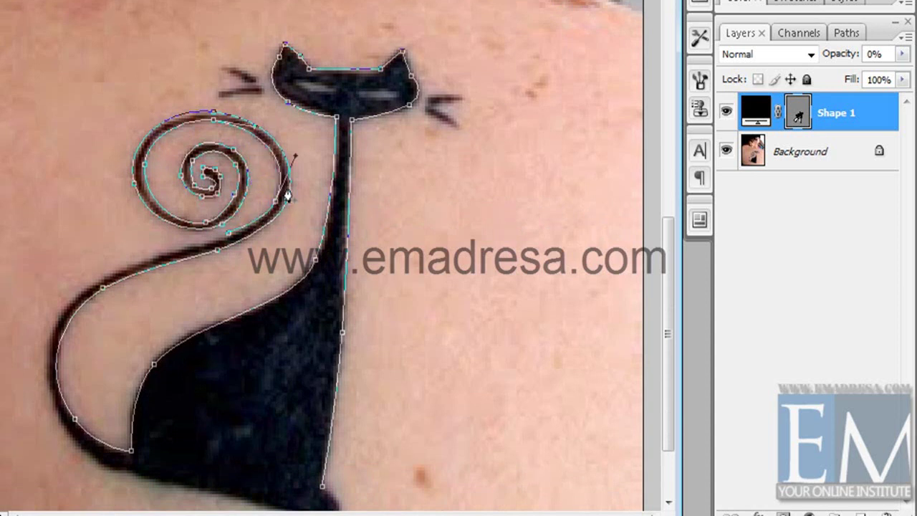
pyautogui.scroll(-2, 147, 240)
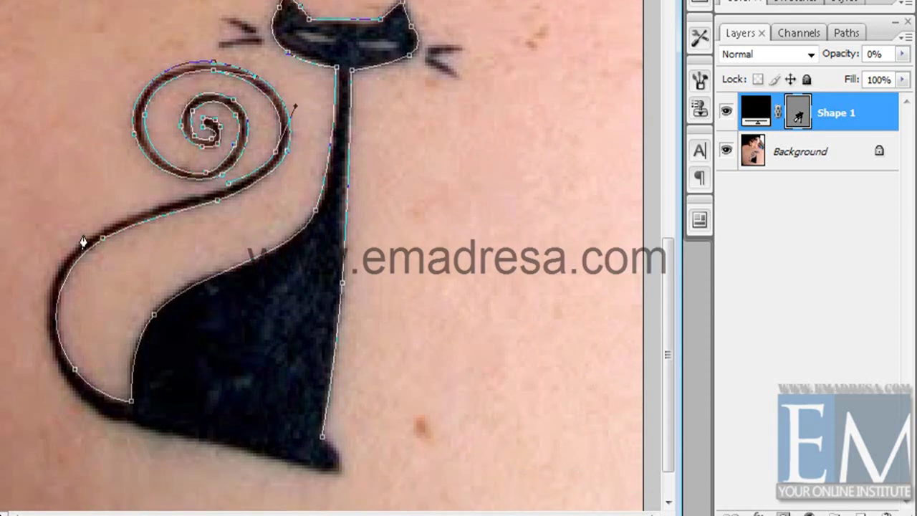
pyautogui.click(61, 267)
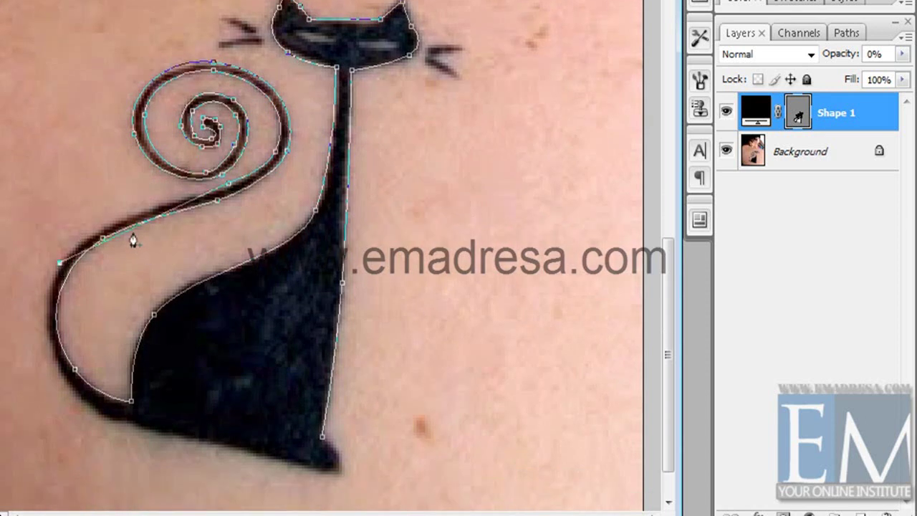
pyautogui.moveTo(133, 231); pyautogui.dragTo(119, 219)
pyautogui.moveTo(196, 205); pyautogui.dragTo(197, 203)
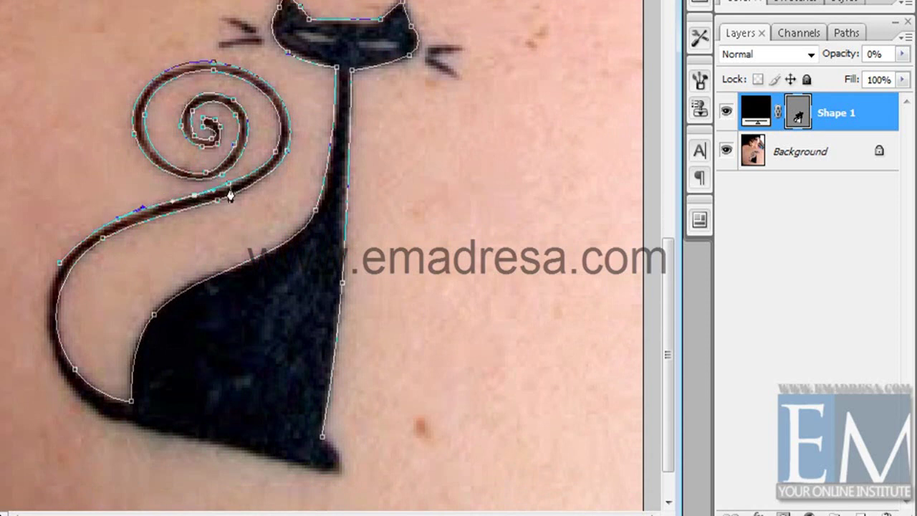
# - Finish the tail's lower curve and close the outline smoothly at the cat's bottom tip
pyautogui.moveTo(119, 251); pyautogui.dragTo(125, 210)
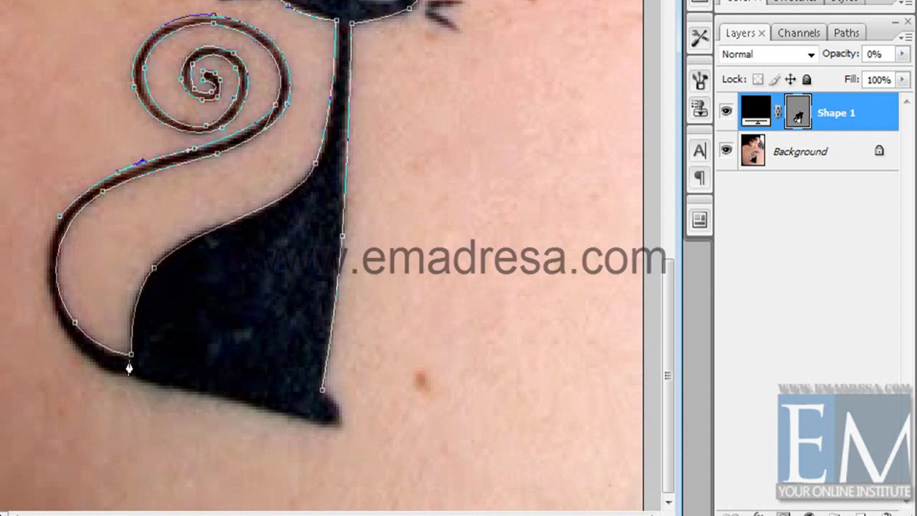
pyautogui.moveTo(127, 377)
pyautogui.mouseDown()
pyautogui.moveTo(97, 309)
pyautogui.moveTo(56, 328)
pyautogui.moveTo(52, 311)
pyautogui.mouseUp()
pyautogui.click(95, 368)
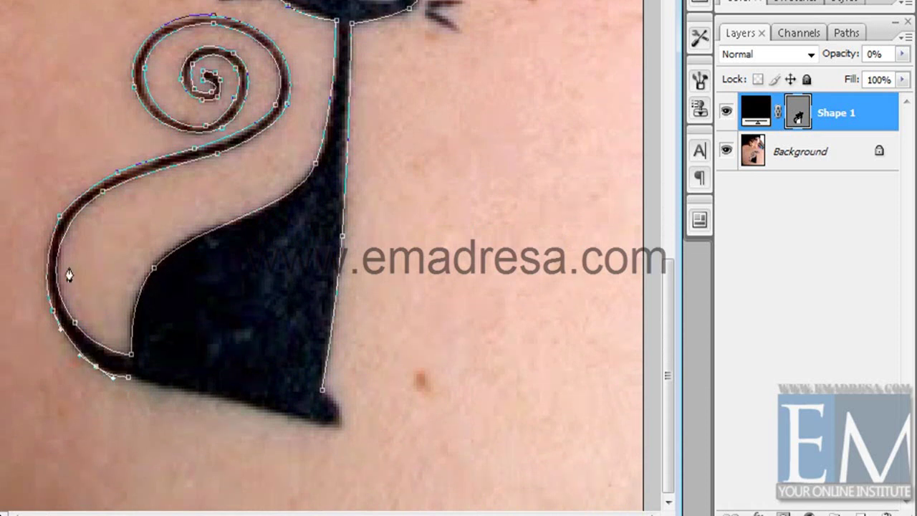
pyautogui.moveTo(60, 217)
pyautogui.mouseDown()
pyautogui.moveTo(21, 234)
pyautogui.moveTo(29, 229)
pyautogui.mouseUp()
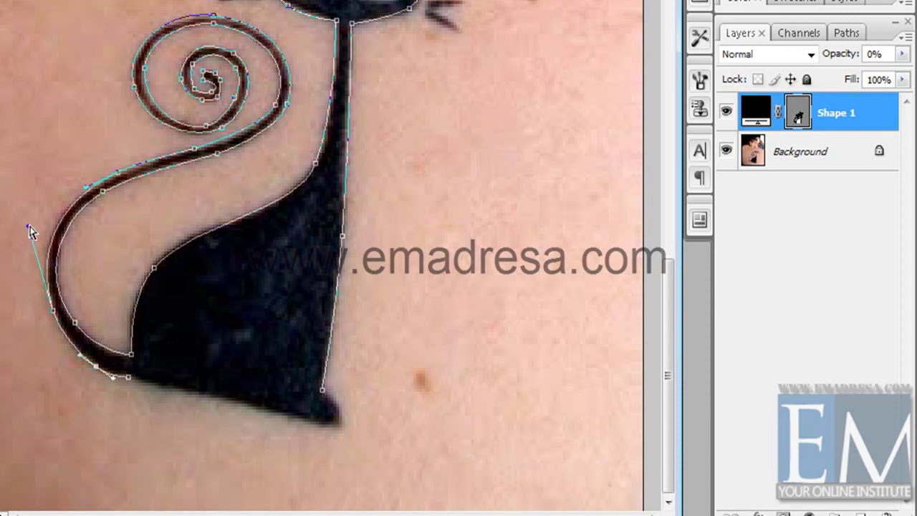
pyautogui.click(329, 431)
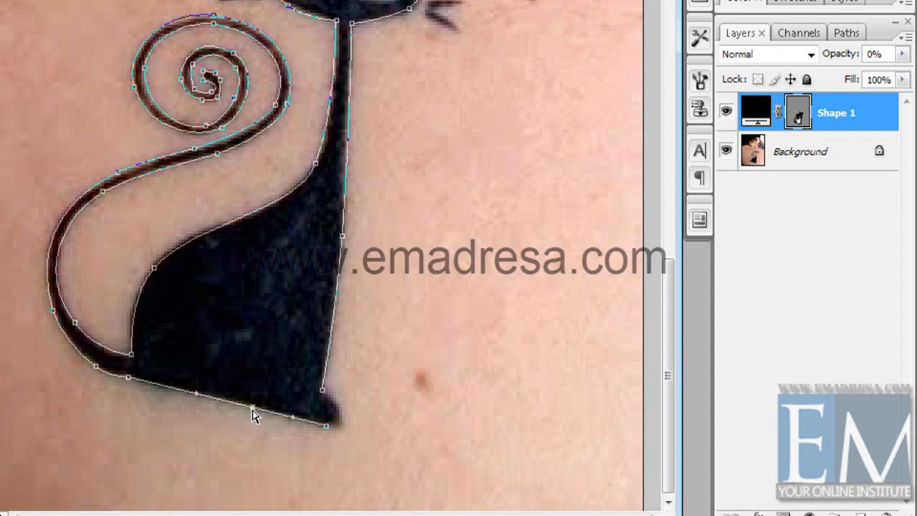
pyautogui.click(128, 380)
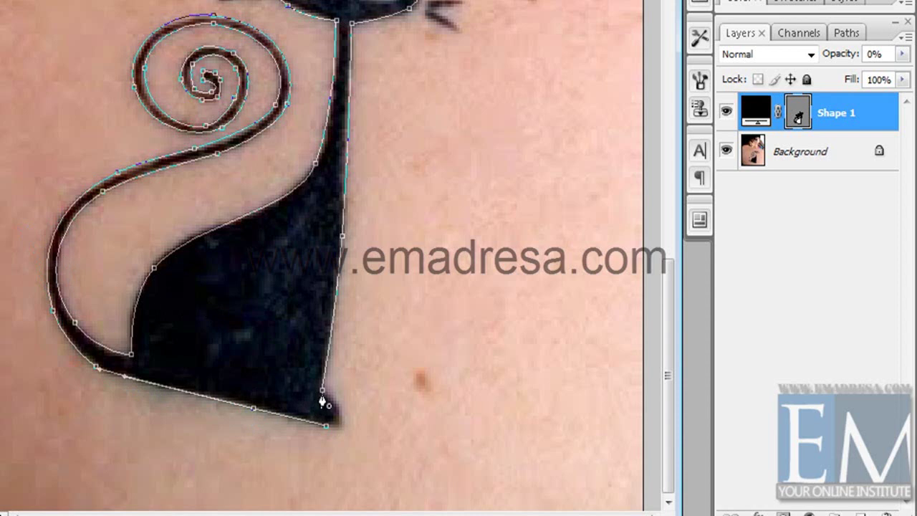
pyautogui.moveTo(322, 390)
pyautogui.mouseDown()
pyautogui.moveTo(287, 365)
pyautogui.moveTo(294, 370)
pyautogui.mouseUp()
pyautogui.moveTo(296, 280)
pyautogui.mouseDown()
pyautogui.moveTo(297, 323)
pyautogui.moveTo(269, 339)
pyautogui.mouseUp()
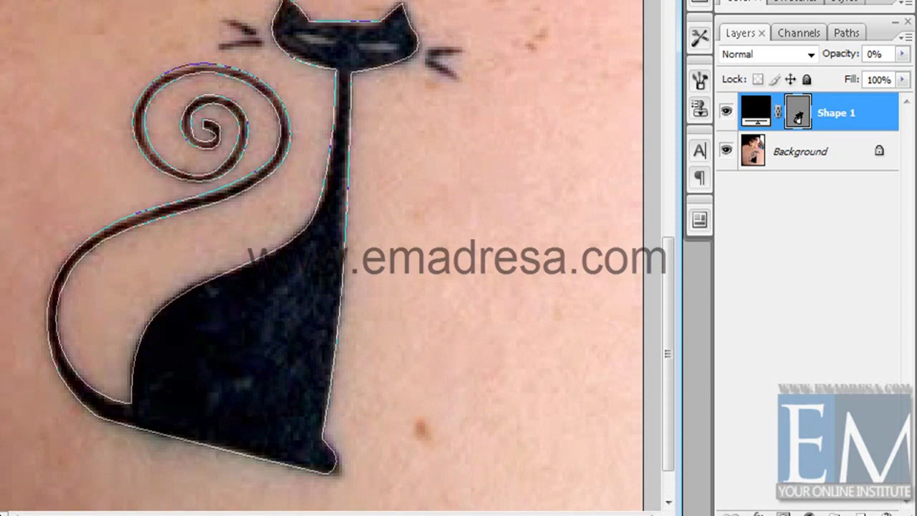
# - Show the Shape 1 path again and trace the cat's right whisker
pyautogui.click(195, 187)
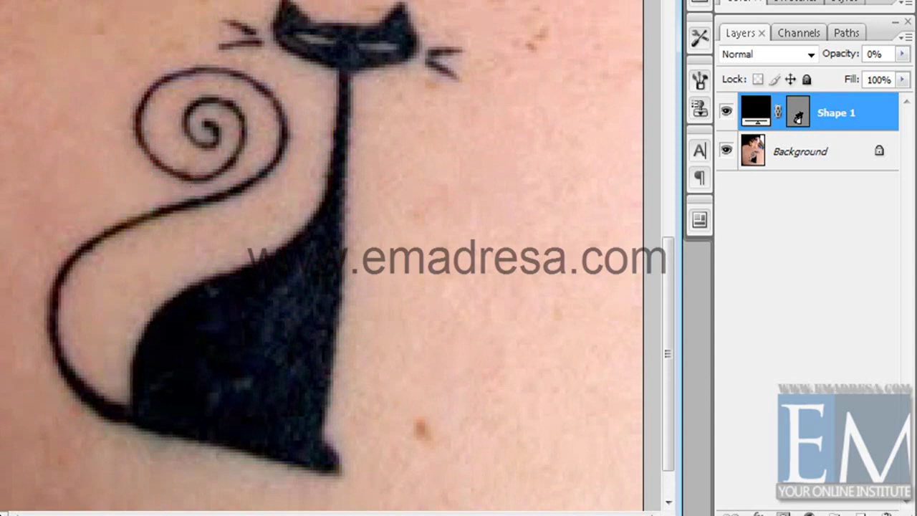
pyautogui.hotkey('ctrl', 'shift', 'h')
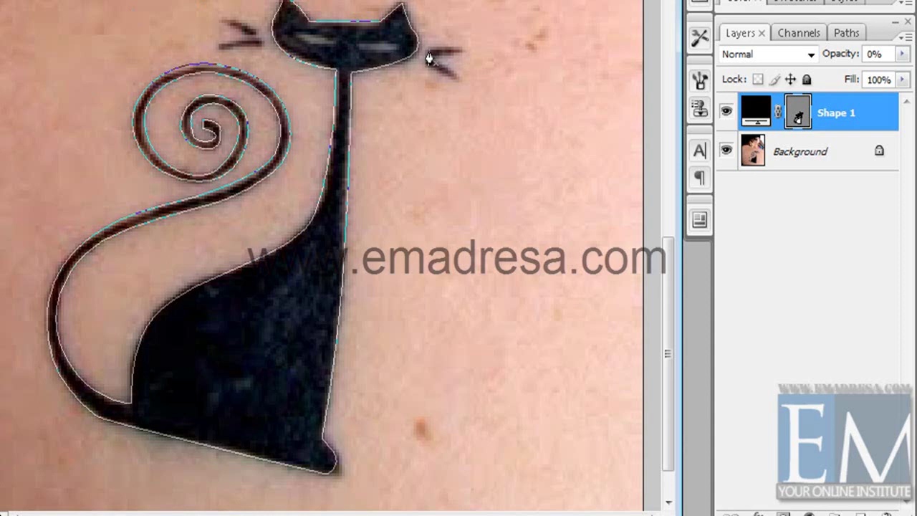
pyautogui.moveTo(461, 51); pyautogui.dragTo(426, 50)
pyautogui.keyDown('ctrl'); pyautogui.click(445, 50); pyautogui.keyUp('ctrl')
pyautogui.click(458, 77)
pyautogui.click(427, 74)
# - Trace the cat's left whisker and reshape its curve
pyautogui.click(262, 47)
pyautogui.click(230, 50)
pyautogui.click(238, 45)
pyautogui.moveTo(237, 41); pyautogui.dragTo(247, 32)
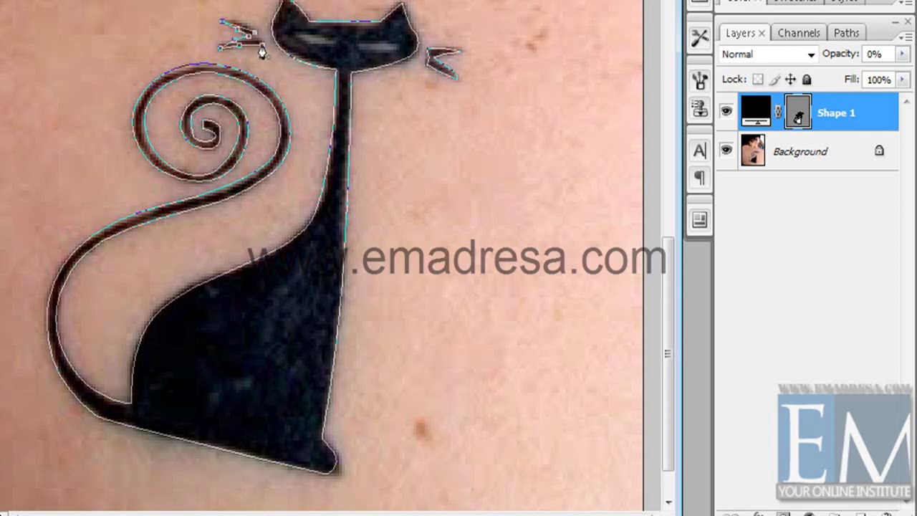
# - Cut a lens-shaped hole for the cat's left eye
pyautogui.click(268, 66)
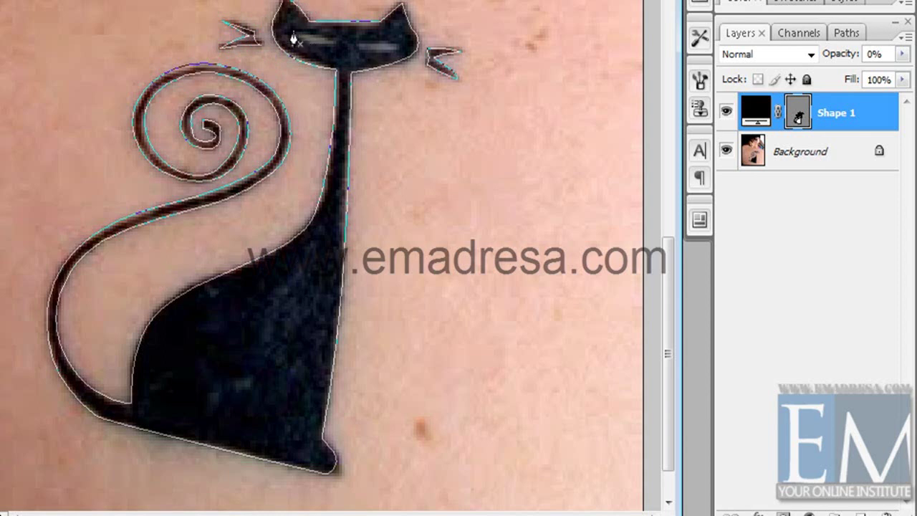
pyautogui.click(295, 37)
pyautogui.moveTo(334, 44); pyautogui.dragTo(354, 37)
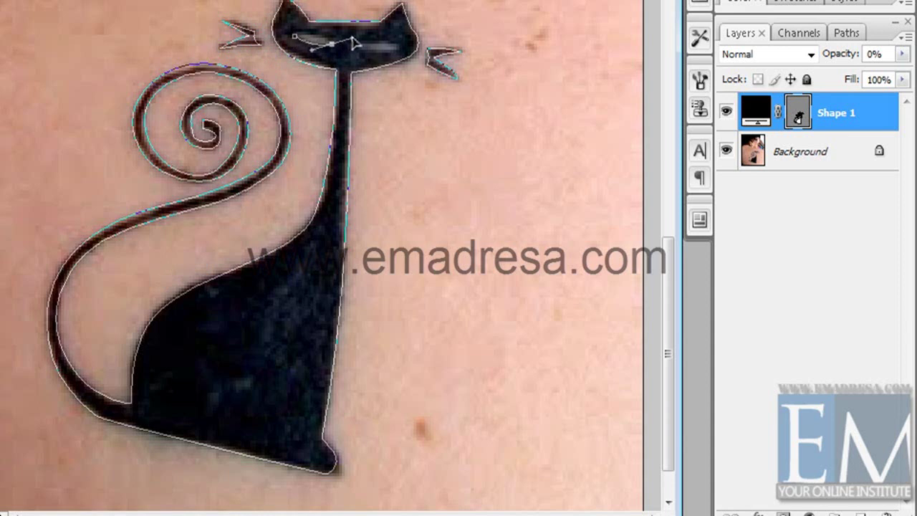
pyautogui.click(293, 37)
pyautogui.keyDown('ctrl'); pyautogui.click(304, 45); pyautogui.keyUp('ctrl')
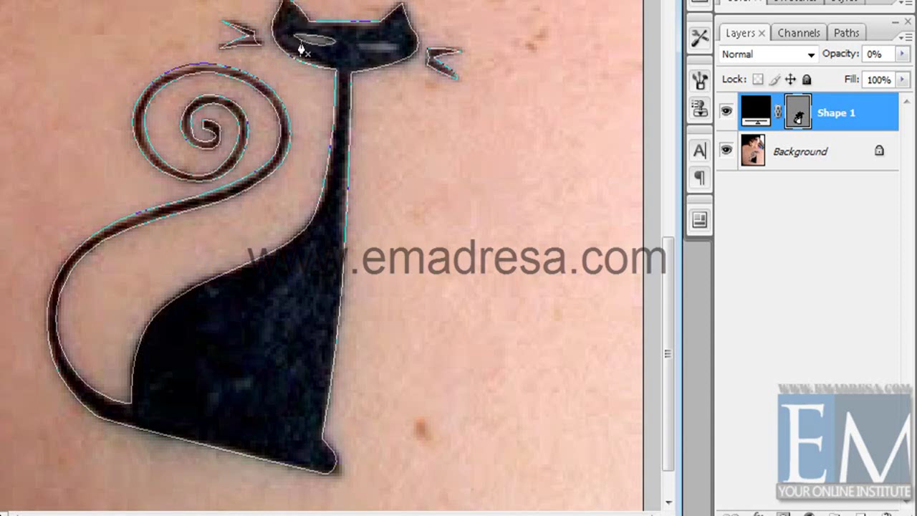
# - Cut a matching lens-shaped hole for the cat's right eye
pyautogui.click(362, 46)
pyautogui.moveTo(403, 47); pyautogui.dragTo(375, 48)
pyautogui.click(362, 46)
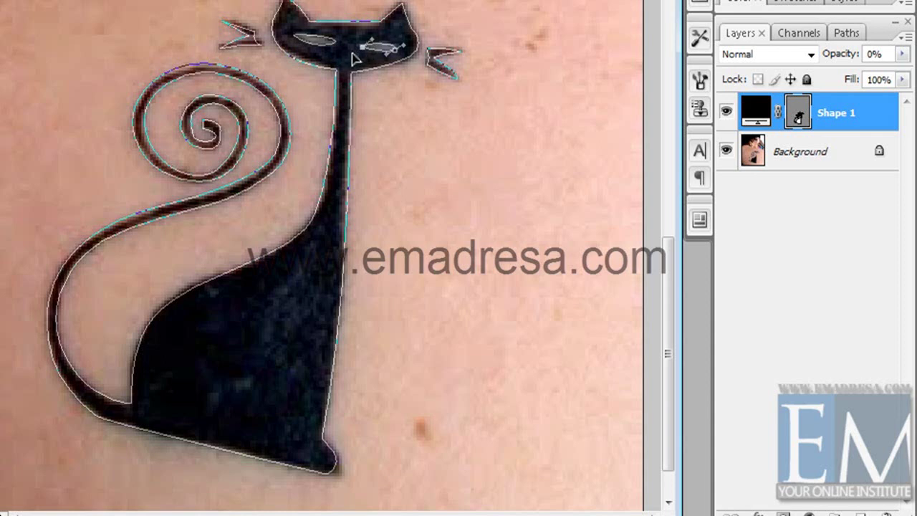
pyautogui.keyDown('ctrl'); pyautogui.click(351, 54); pyautogui.keyUp('ctrl')
pyautogui.click(902, 54)
# - Set Shape 1 opacity to 100% and define it as the custom shape 'shararti billi'
pyautogui.moveTo(879, 80); pyautogui.dragTo(904, 85)
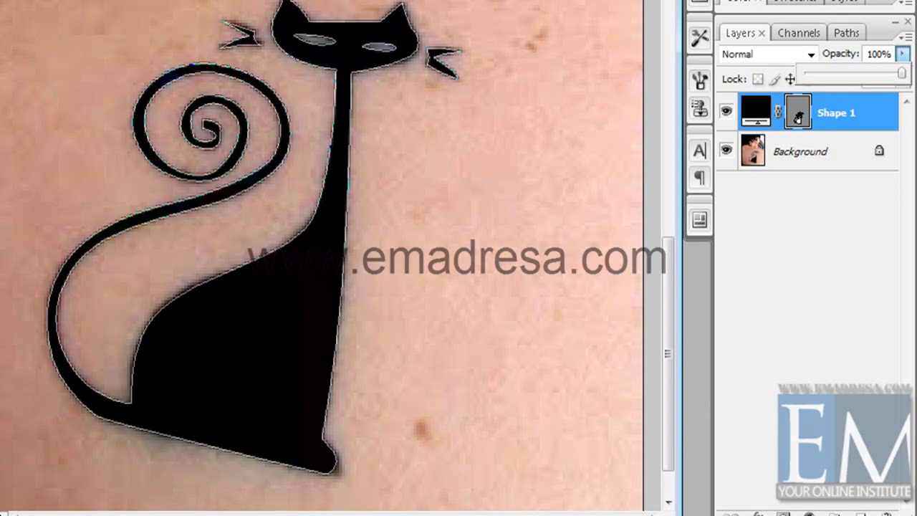
pyautogui.press('Return')
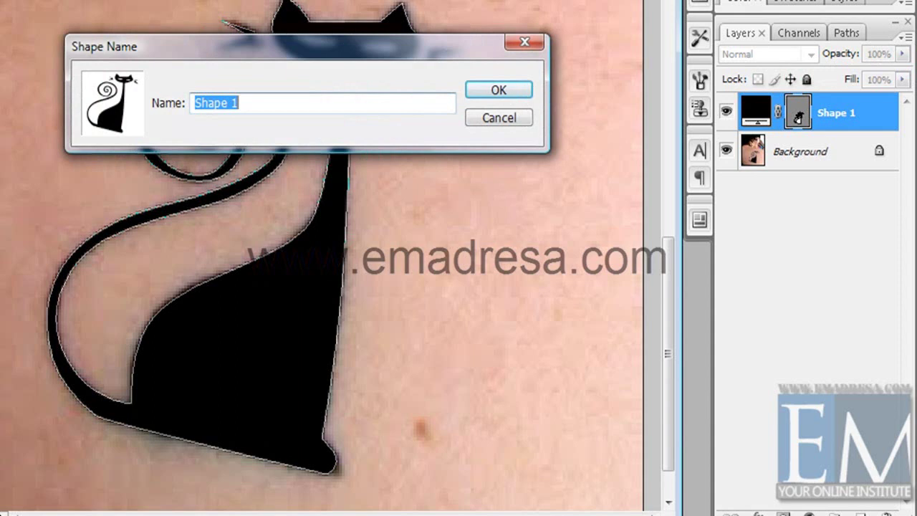
pyautogui.write('shararti billi')
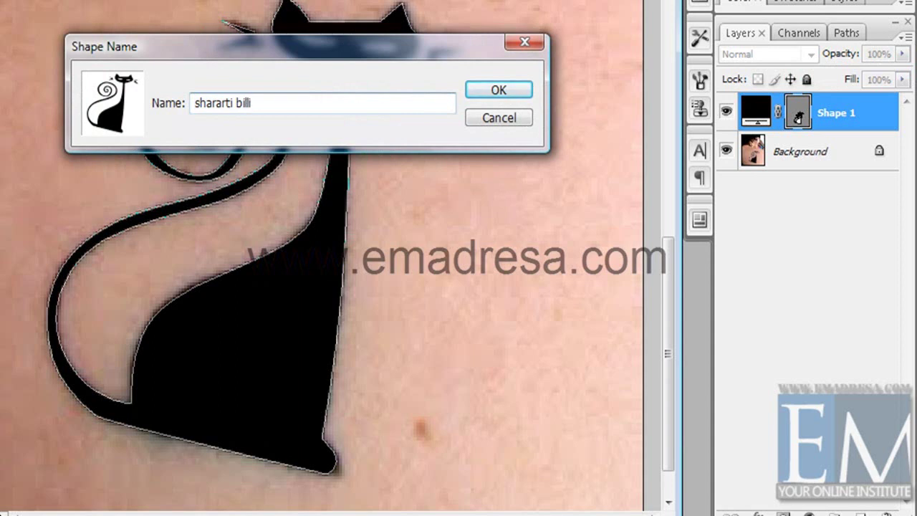
pyautogui.click(498, 89)
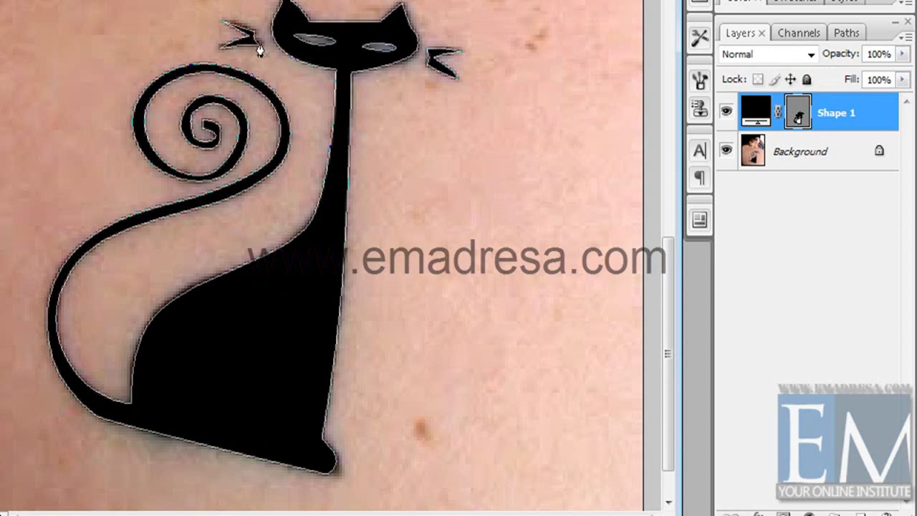
pyautogui.moveTo(227, 28); pyautogui.dragTo(300, 515)
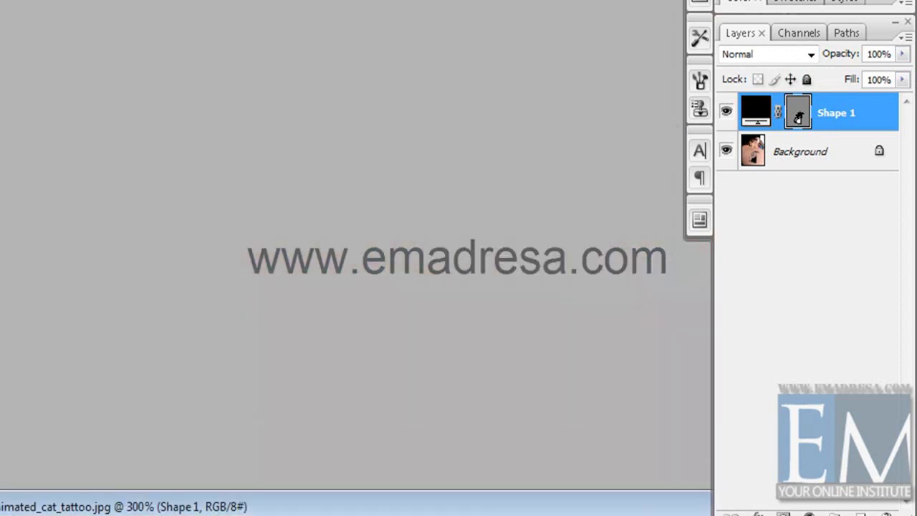
# - Create a new 1600×1200 document from the Web preset and enlarge its window
pyautogui.hotkey('ctrl', 'n')
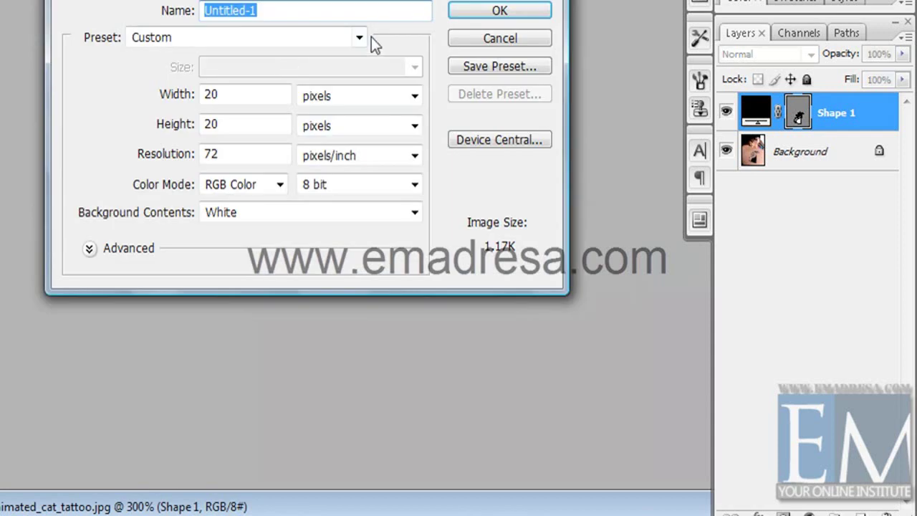
pyautogui.click(365, 36)
pyautogui.click(321, 165)
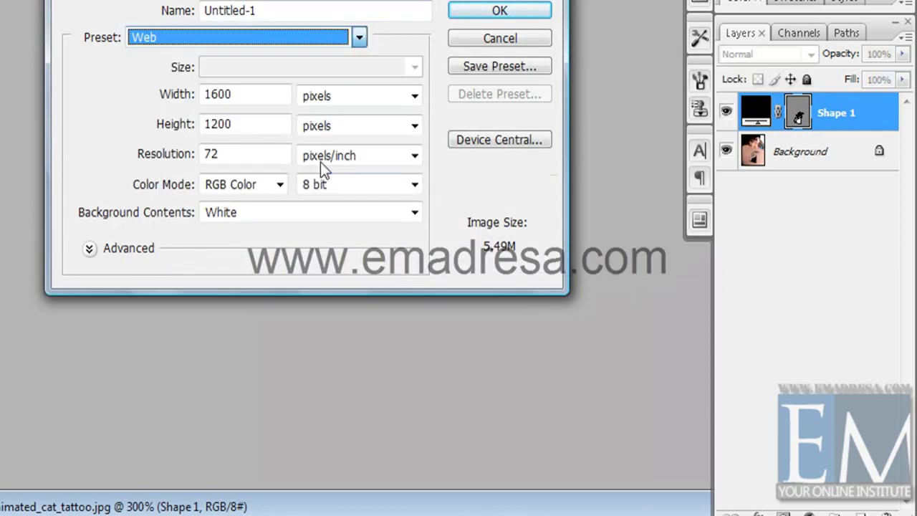
pyautogui.click(478, 9)
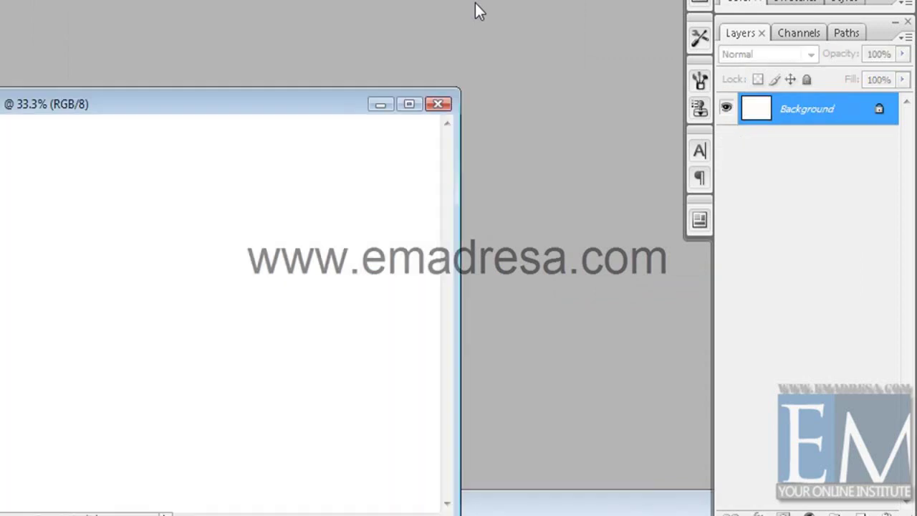
pyautogui.moveTo(221, 96); pyautogui.dragTo(62, 0)
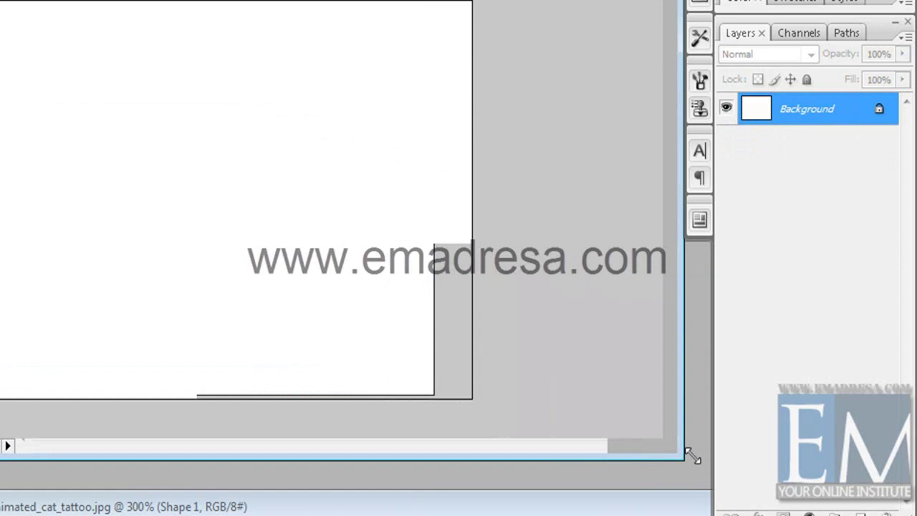
pyautogui.moveTo(308, 374); pyautogui.dragTo(711, 475)
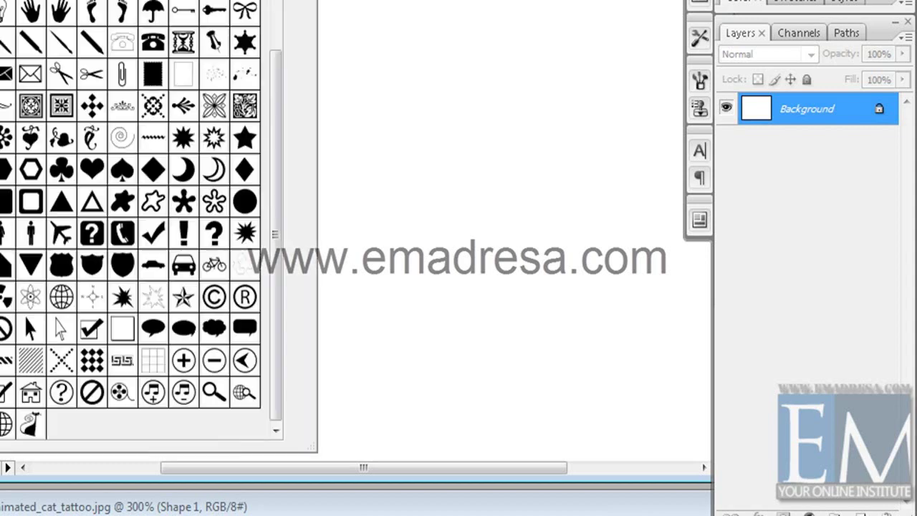
# - Draw the saved cat custom shape onto the new canvas as a black shape layer
pyautogui.click(36, 424)
pyautogui.press('Return')
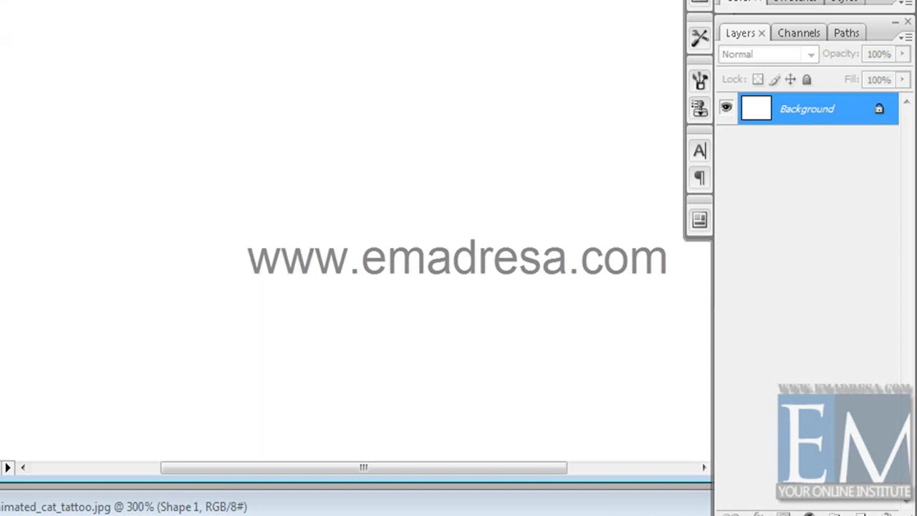
pyautogui.moveTo(1, 66); pyautogui.dragTo(196, 326)
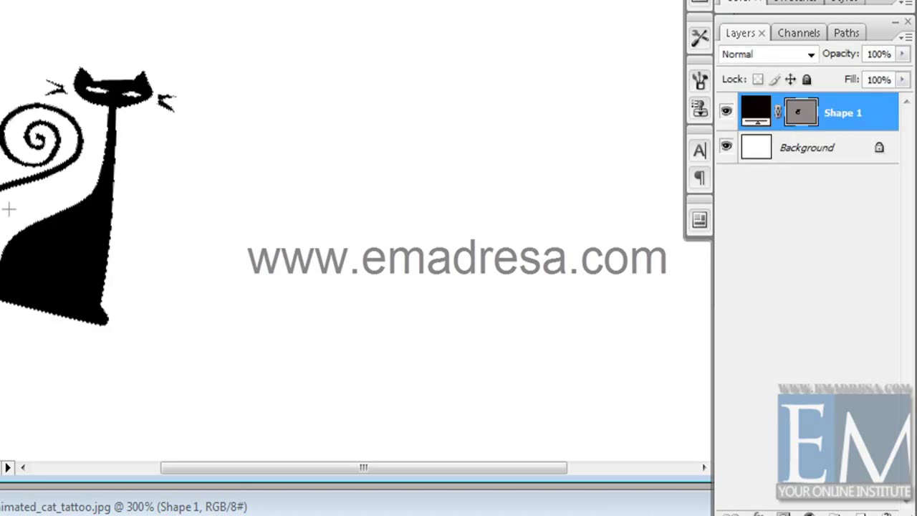
# - Cancel a trial rotation, then move the upright cat about 137 px left and deselect it
pyautogui.hotkey('ctrl', 't')
pyautogui.moveTo(185, 43); pyautogui.dragTo(169, 27)
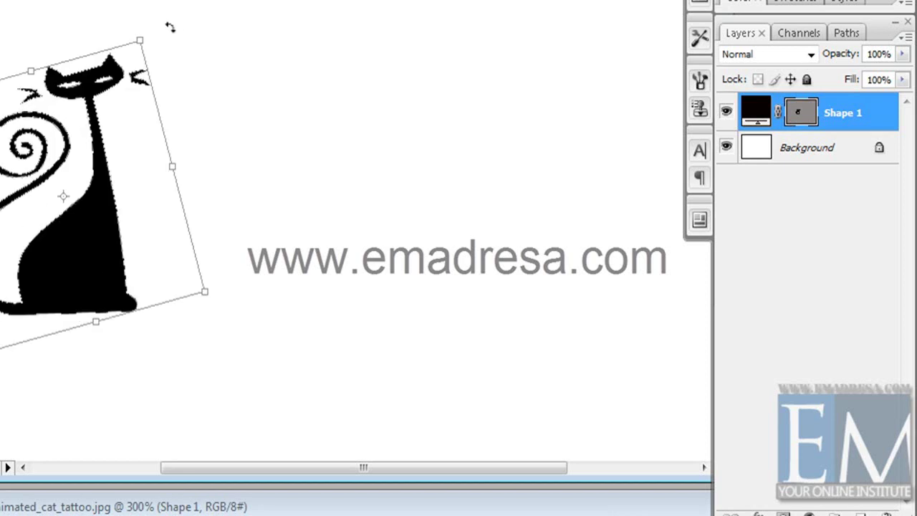
pyautogui.moveTo(170, 27); pyautogui.dragTo(159, 23)
pyautogui.press('Escape')
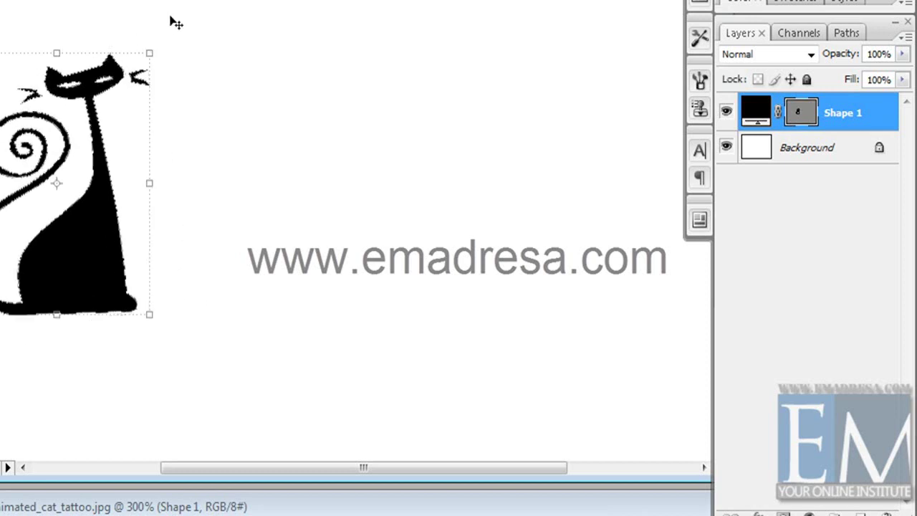
pyautogui.moveTo(101, 263); pyautogui.dragTo(2, 261)
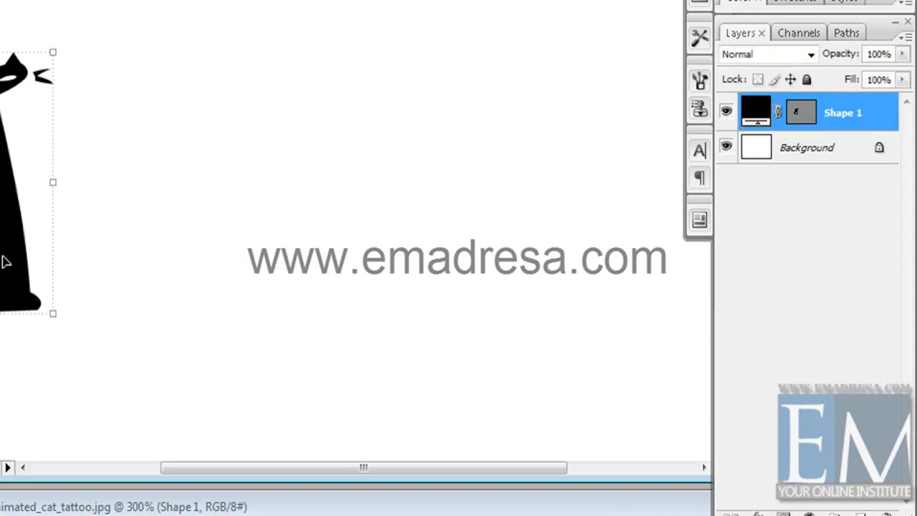
pyautogui.click(106, 262)
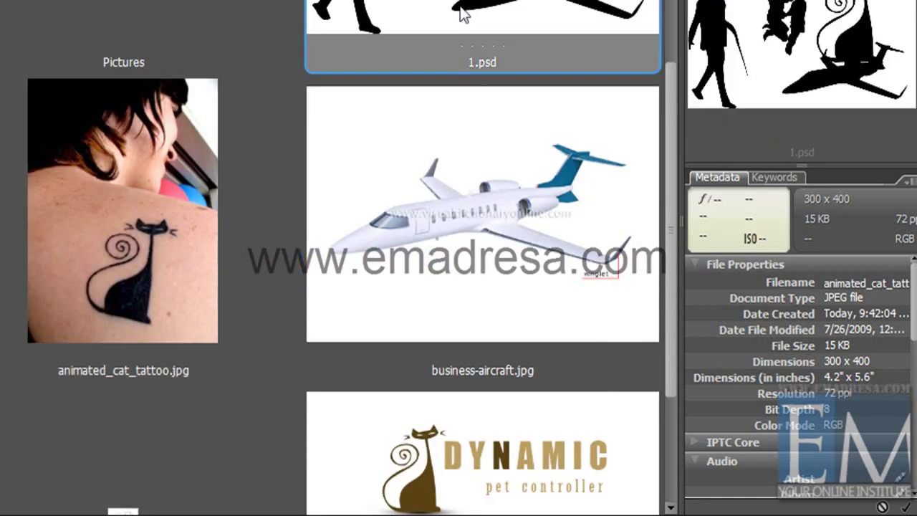
# - Select 1.psd, the layered silhouette file, in Bridge
pyautogui.click(462, 13)
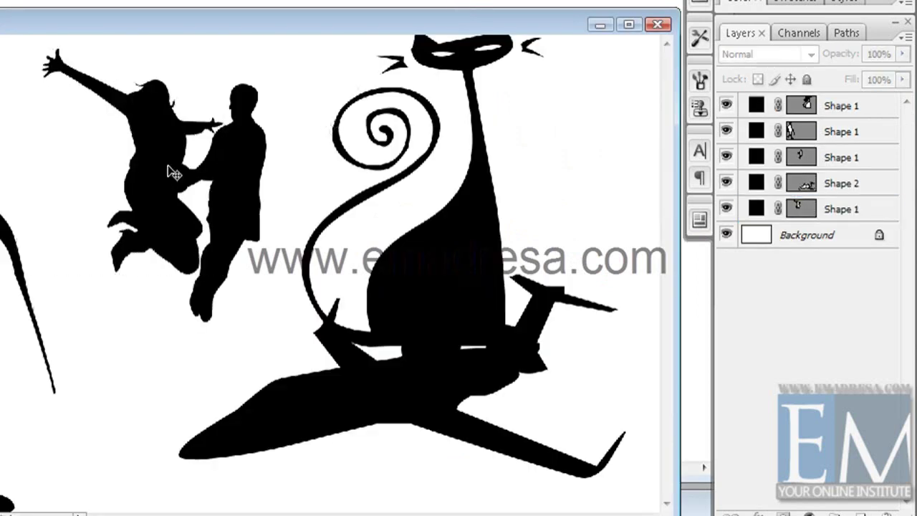
# - Move the jumping woman silhouette left and down and nudge the basketball player right
pyautogui.moveTo(165, 152)
pyautogui.mouseDown()
pyautogui.moveTo(126, 177)
pyautogui.moveTo(87, 177)
pyautogui.mouseUp()
pyautogui.click(98, 331)
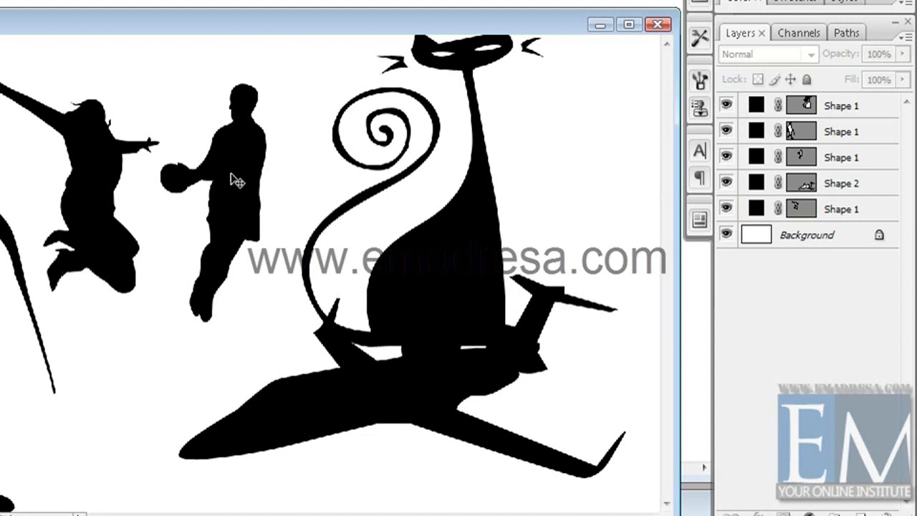
pyautogui.moveTo(232, 174); pyautogui.dragTo(250, 175)
# - Move the cat left over the players and the airplane up to mid-canvas, then return to Bridge
pyautogui.press('z')
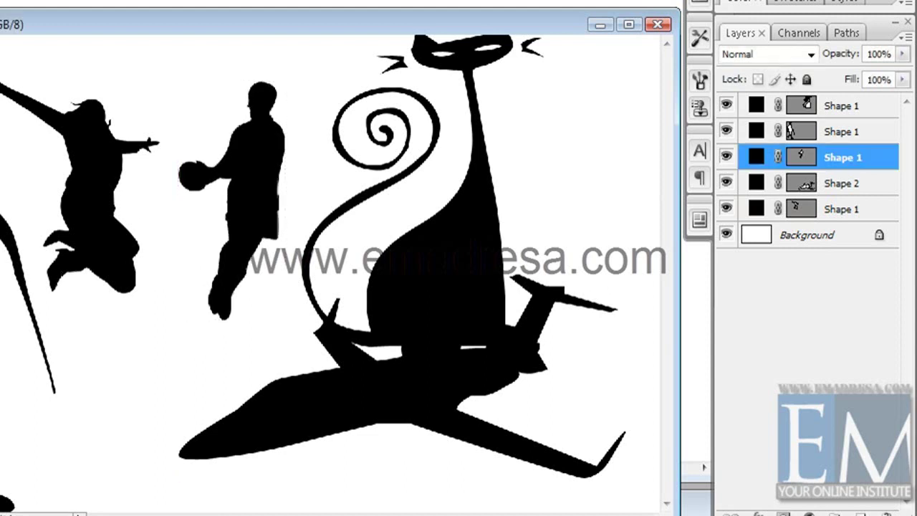
pyautogui.click(249, 272)
pyautogui.scroll(3, 78, 201)
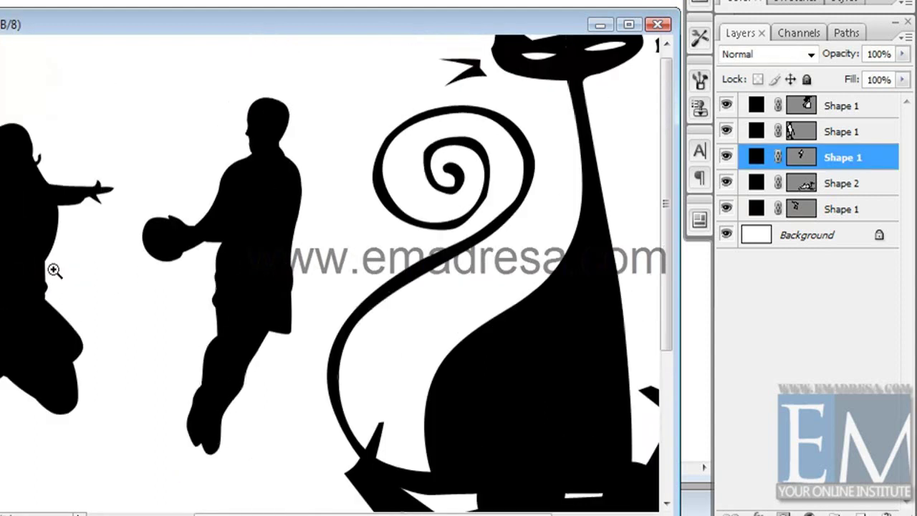
pyautogui.press('v')
pyautogui.moveTo(543, 357); pyautogui.dragTo(221, 303)
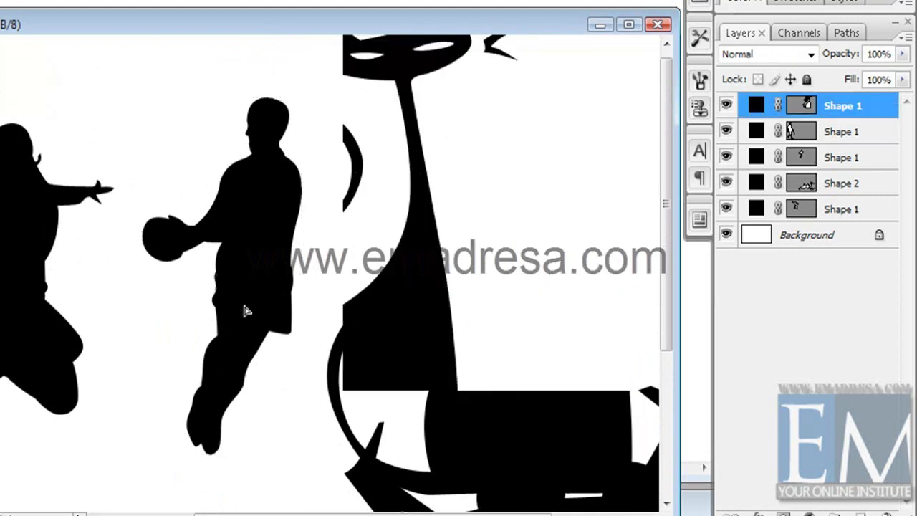
pyautogui.moveTo(486, 421); pyautogui.dragTo(482, 202)
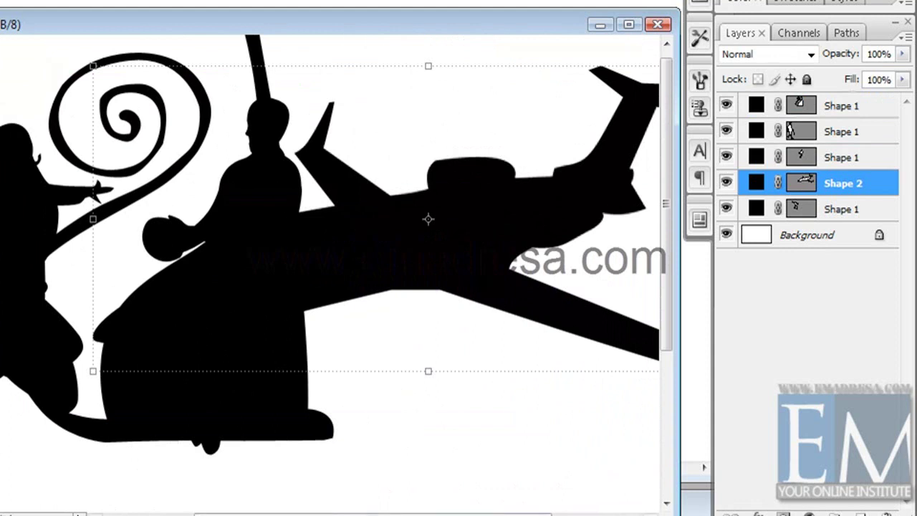
pyautogui.click(233, 510)
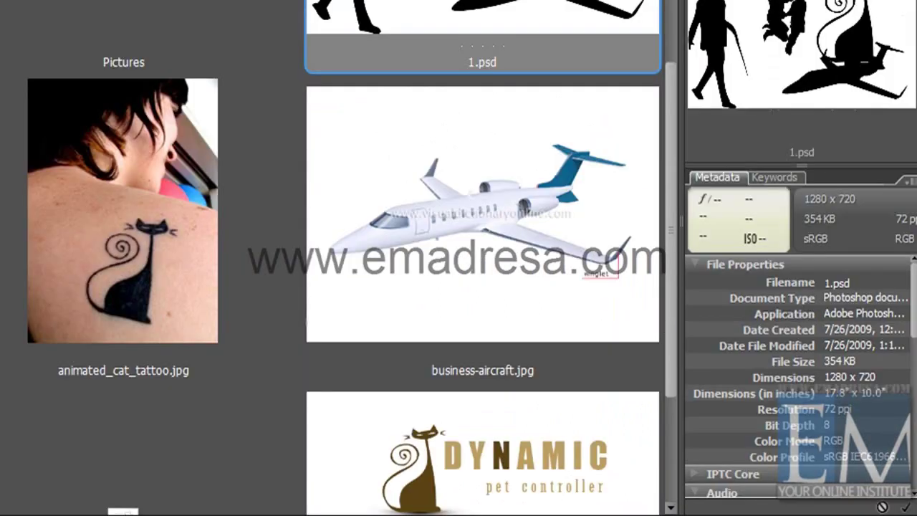
# - Shrink the Bridge thumbnails and open the Pictures folder
pyautogui.hotkey('ctrl', '-')
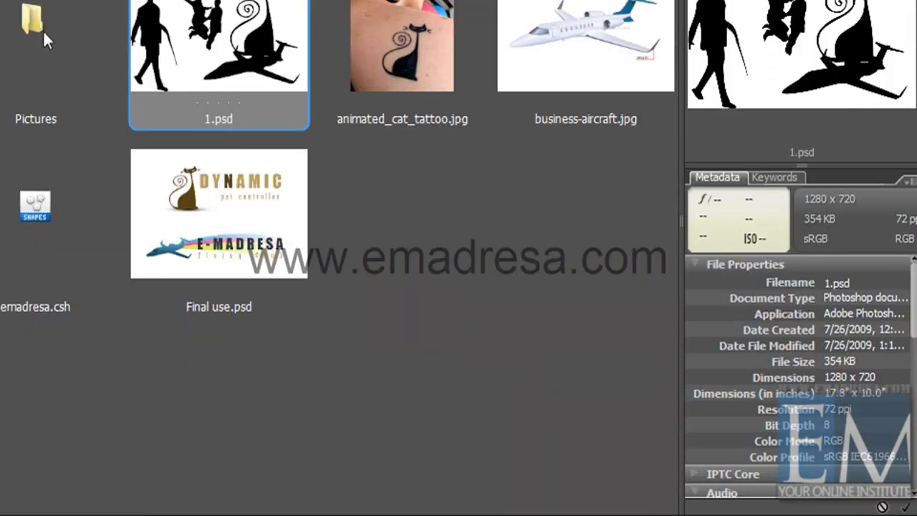
pyautogui.click(43, 30)
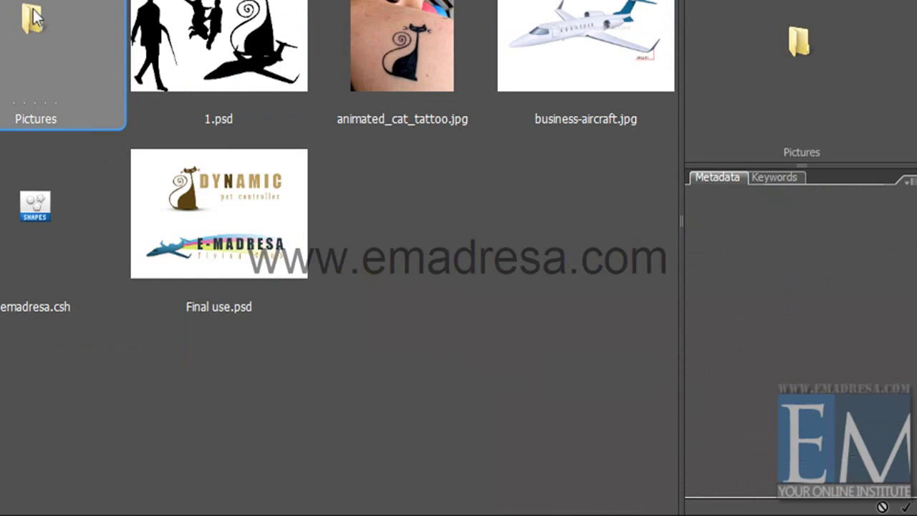
pyautogui.doubleClick(32, 15)
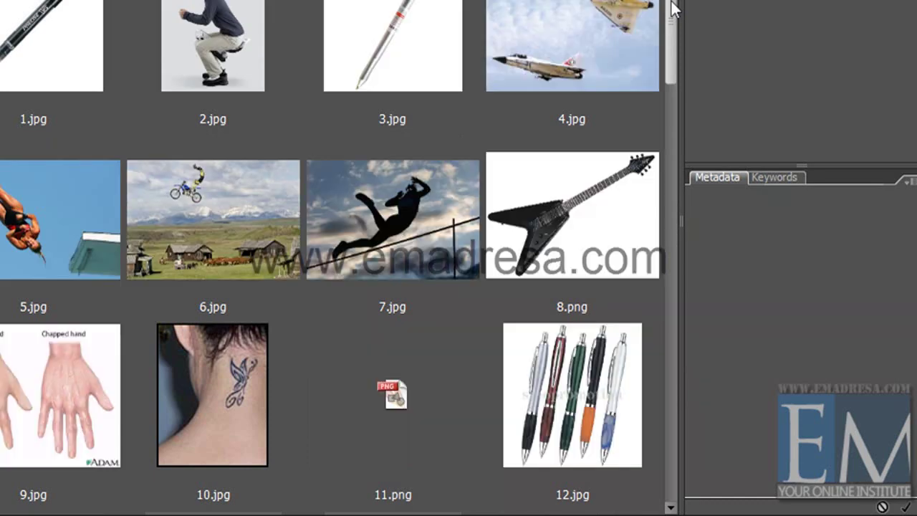
# - Scroll through Pictures and select the jumping-woman photo 45.jpg
pyautogui.scroll(-5, 667, 45)
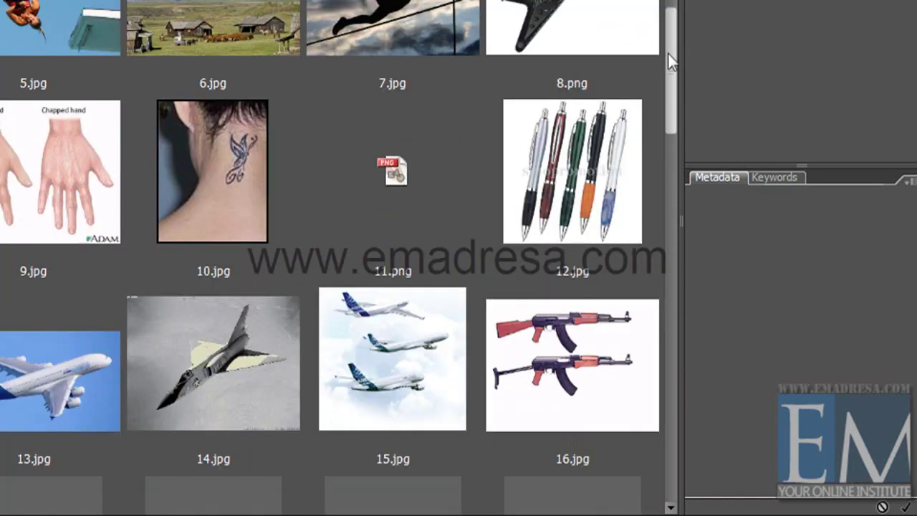
pyautogui.moveTo(667, 69); pyautogui.dragTo(665, 133)
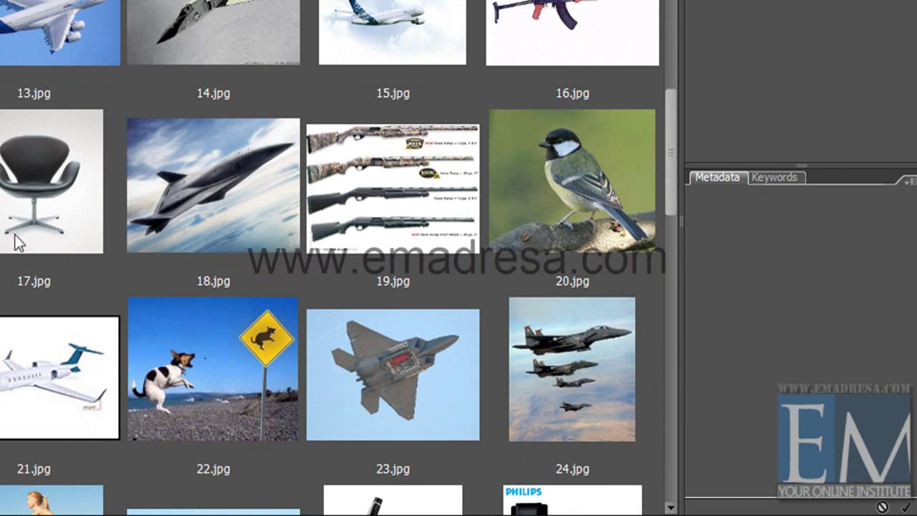
pyautogui.moveTo(668, 160); pyautogui.dragTo(659, 260)
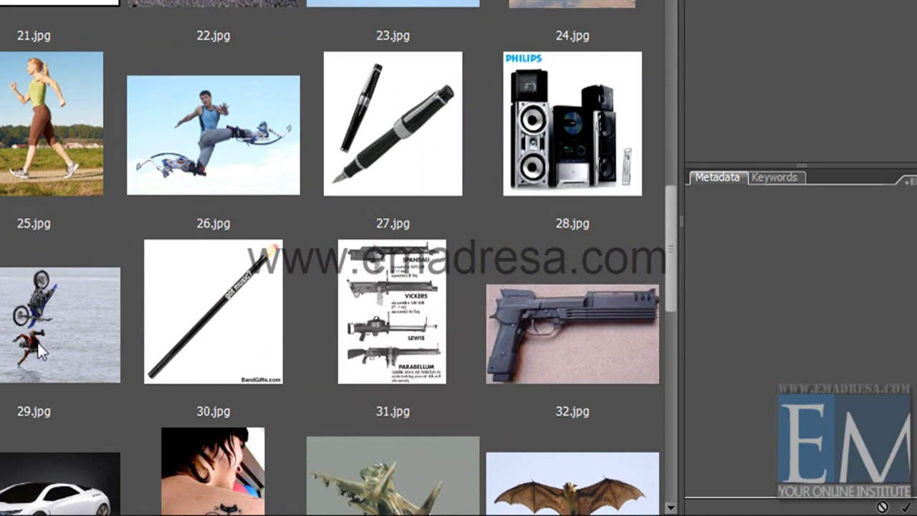
pyautogui.moveTo(674, 222); pyautogui.dragTo(666, 373)
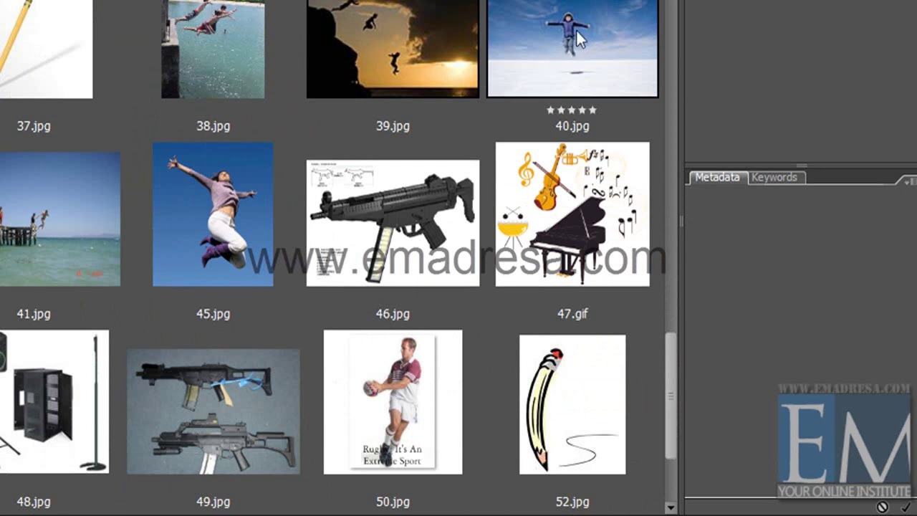
pyautogui.click(256, 232)
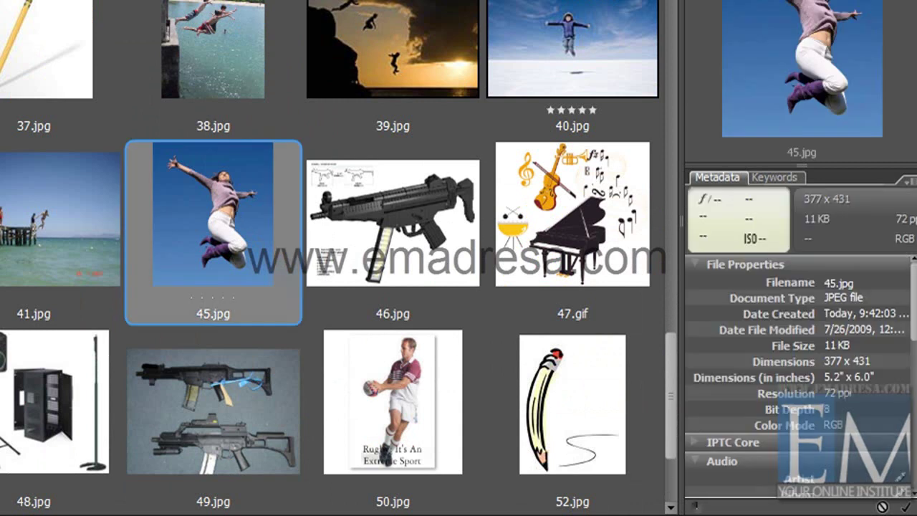
# - Enlarge the thumbnails to view 45.jpg large, then shrink them back to a grid
pyautogui.hotkey('ctrl', '=')
pyautogui.hotkey('ctrl', '=')
pyautogui.hotkey('ctrl', '=')
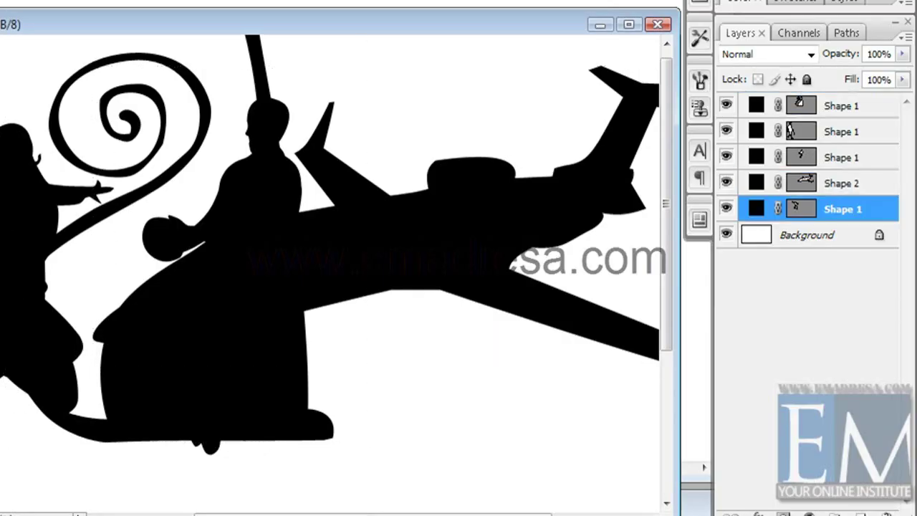
pyautogui.moveTo(152, 338); pyautogui.dragTo(111, 338)
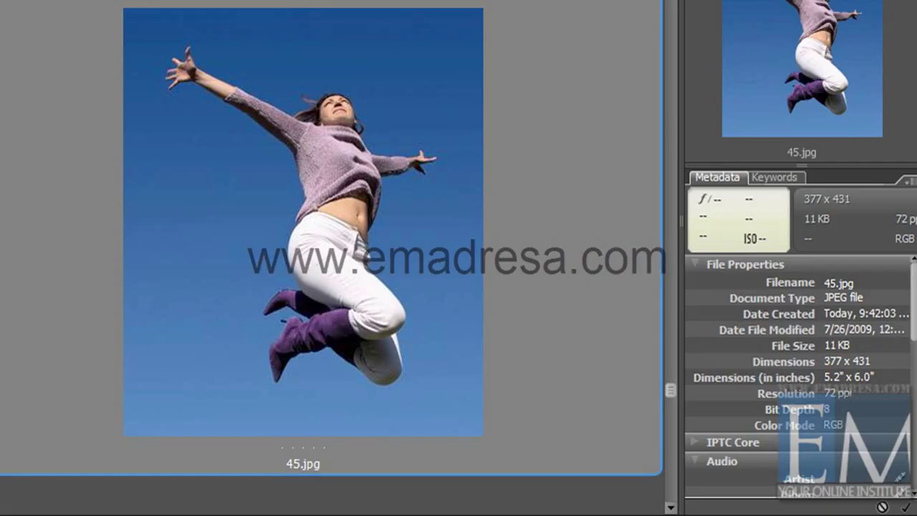
pyautogui.hotkey('ctrl', '-')
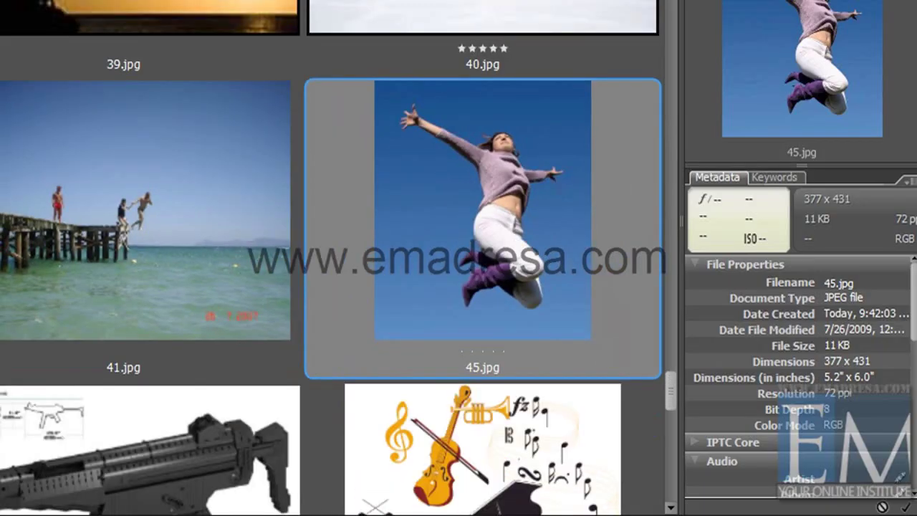
pyautogui.scroll(1, 672, 360)
pyautogui.scroll(-1, 672, 360)
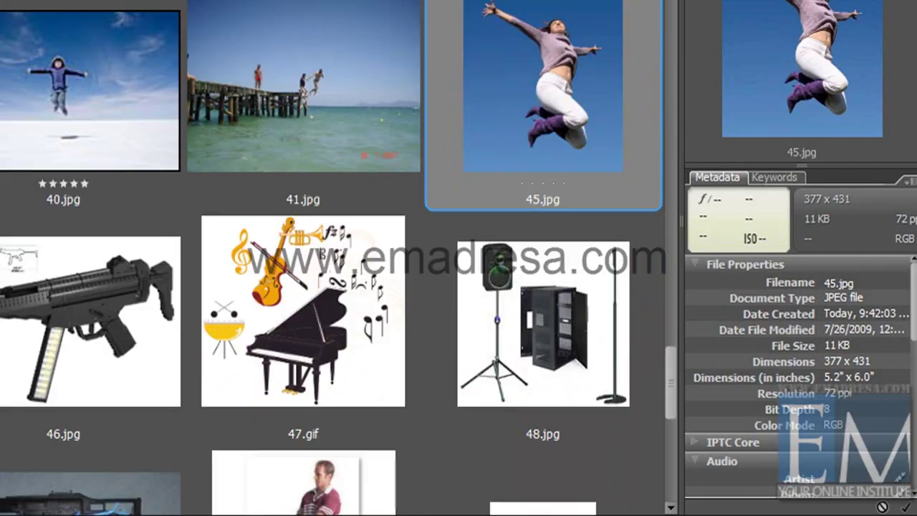
pyautogui.moveTo(672, 360); pyautogui.dragTo(672, 385)
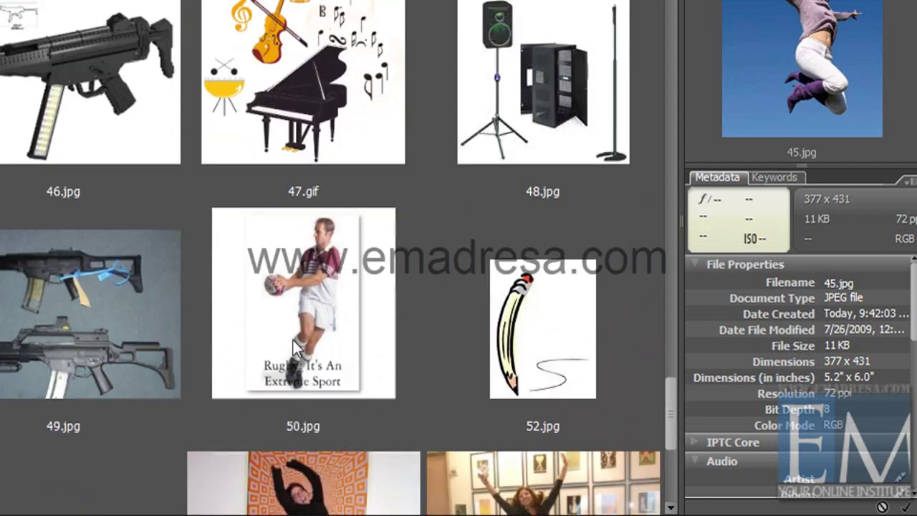
# - Browse the photos 50.jpg, 55.bmp and 53.jpg in the Pictures folder
pyautogui.click(311, 247)
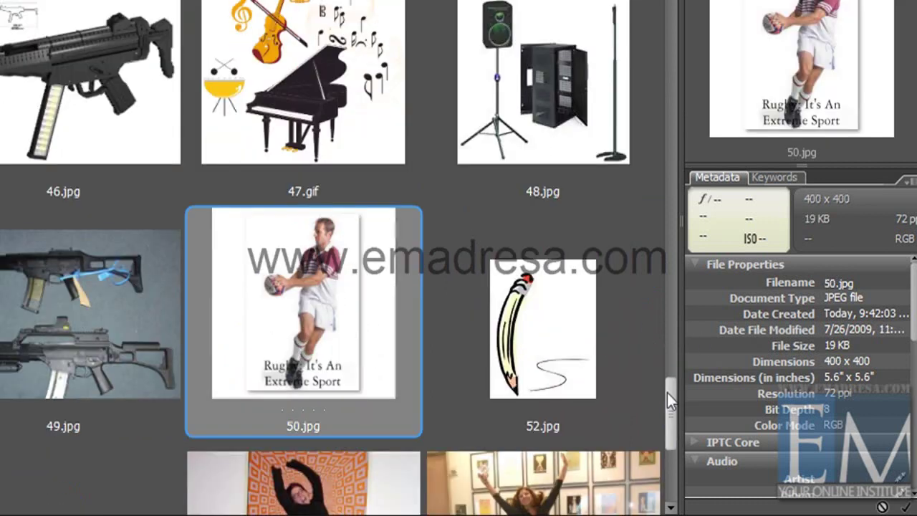
pyautogui.moveTo(667, 392); pyautogui.dragTo(669, 428)
pyautogui.click(566, 328)
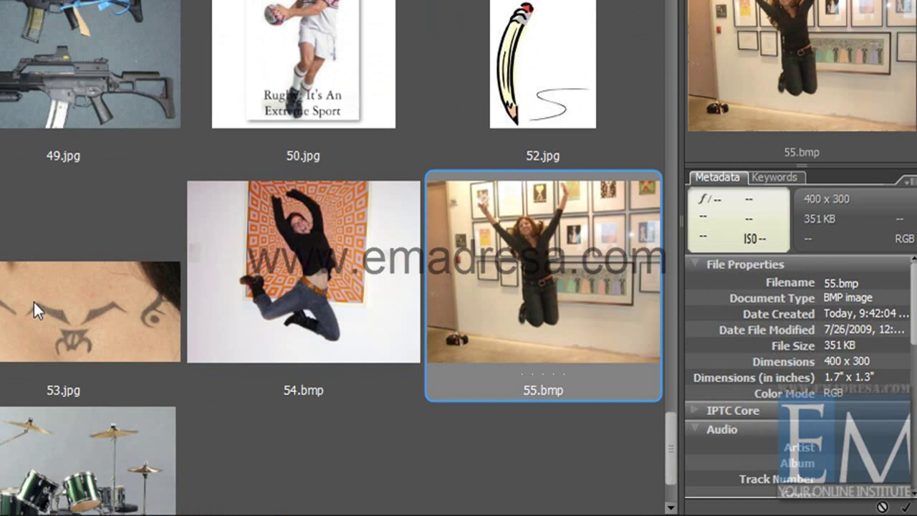
pyautogui.click(33, 303)
pyautogui.moveTo(666, 424); pyautogui.dragTo(667, 439)
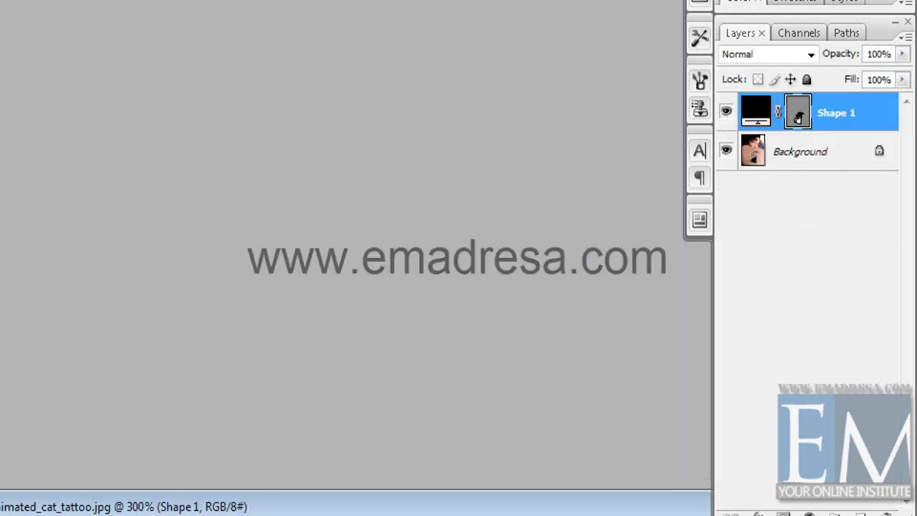
# - Enlarge the cat tattoo window, reselect Shape 1 and show its anchor points over the photo
pyautogui.moveTo(289, 491); pyautogui.dragTo(127, 29)
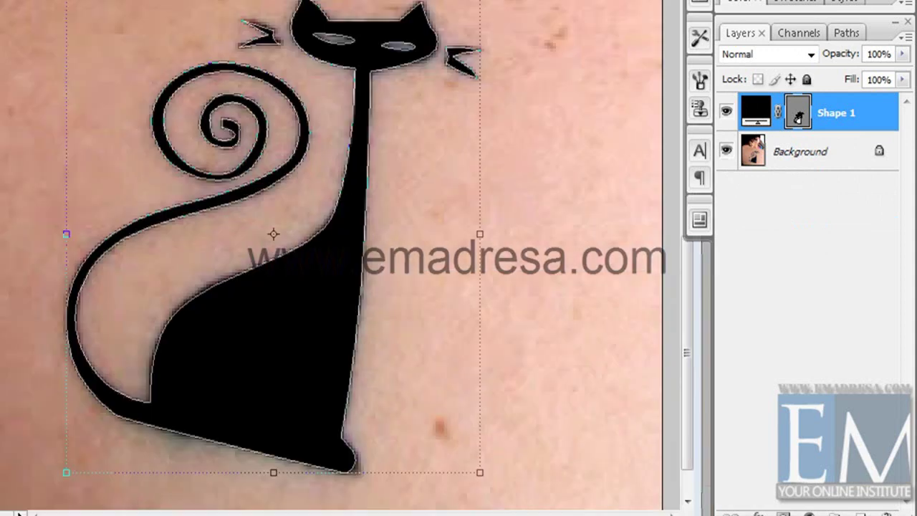
pyautogui.click(808, 236)
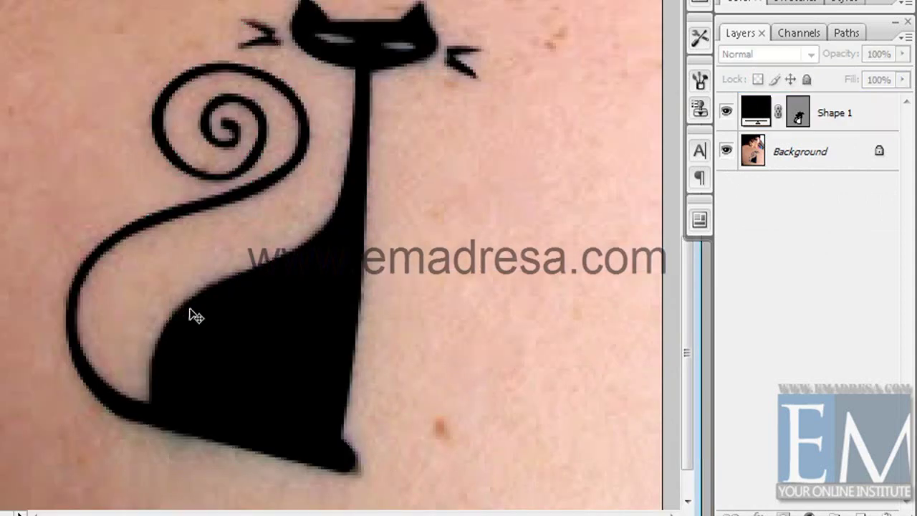
pyautogui.click(889, 112)
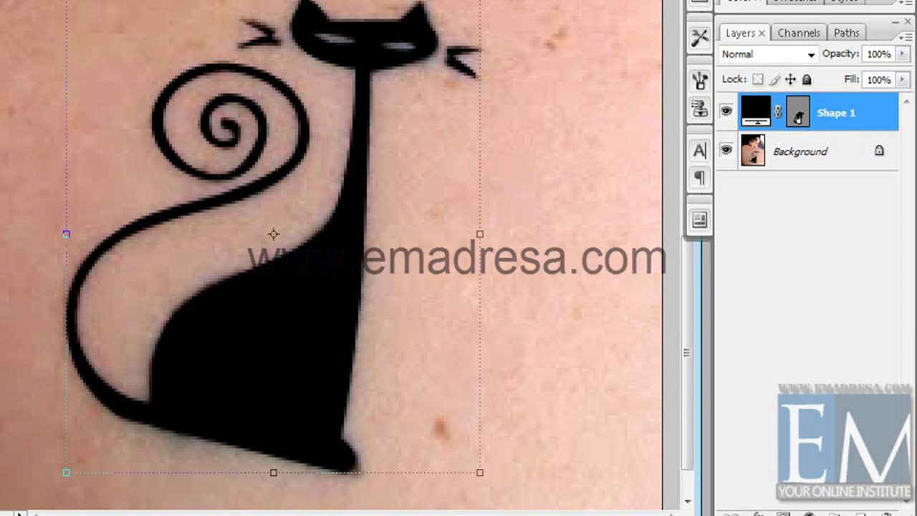
pyautogui.press('Return')
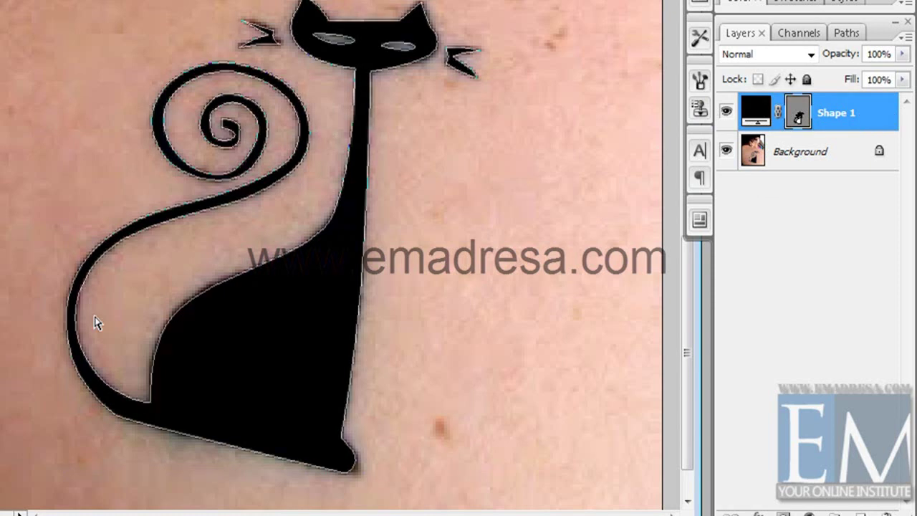
pyautogui.click(179, 313)
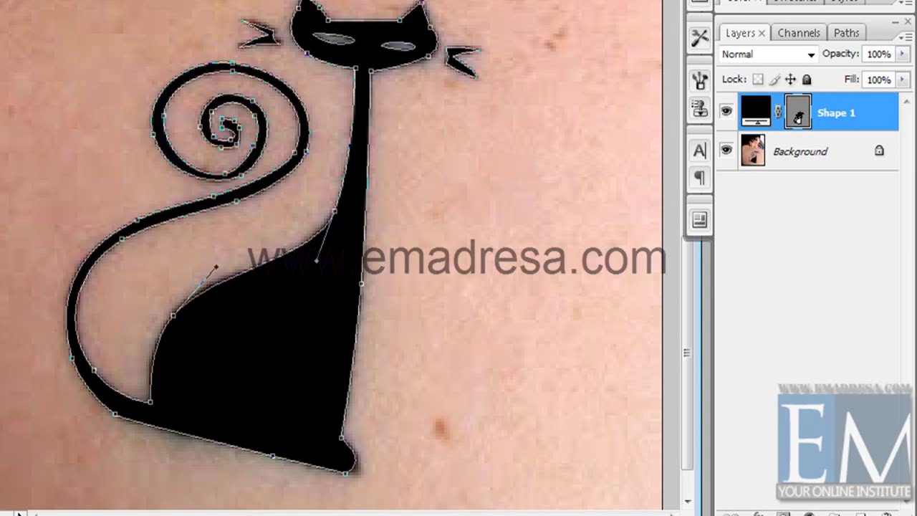
pyautogui.hotkey('ctrl', 't')
pyautogui.press('Escape')
pyautogui.hotkey('ctrl', 't')
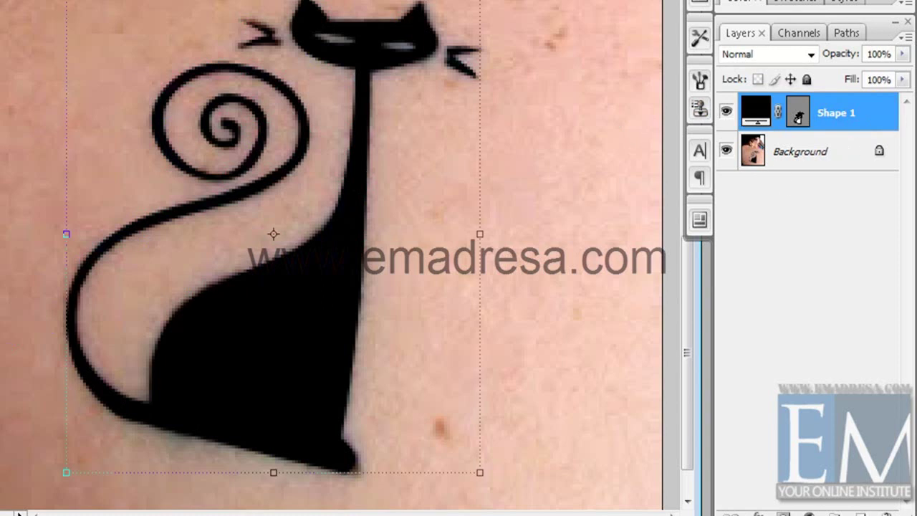
pyautogui.press('Return')
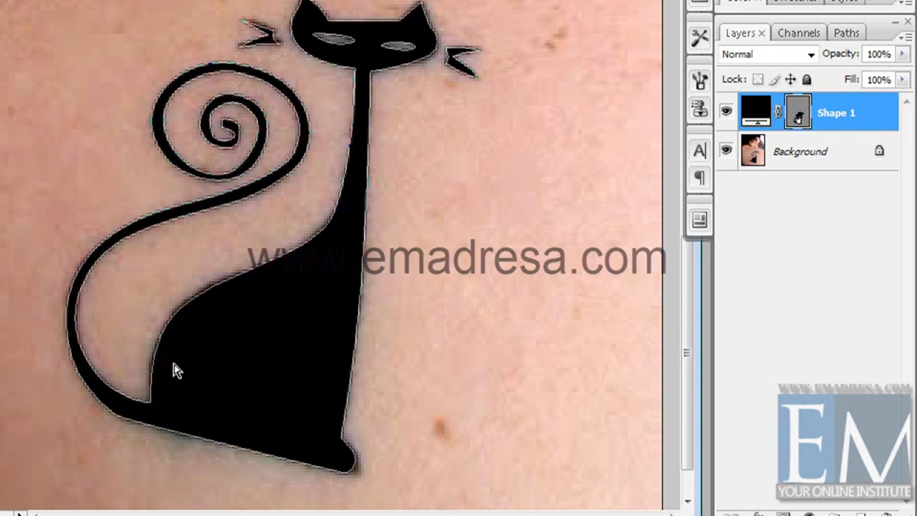
# - Show the Shape 1 cat path's anchor points again over the tattoo
pyautogui.click(154, 358)
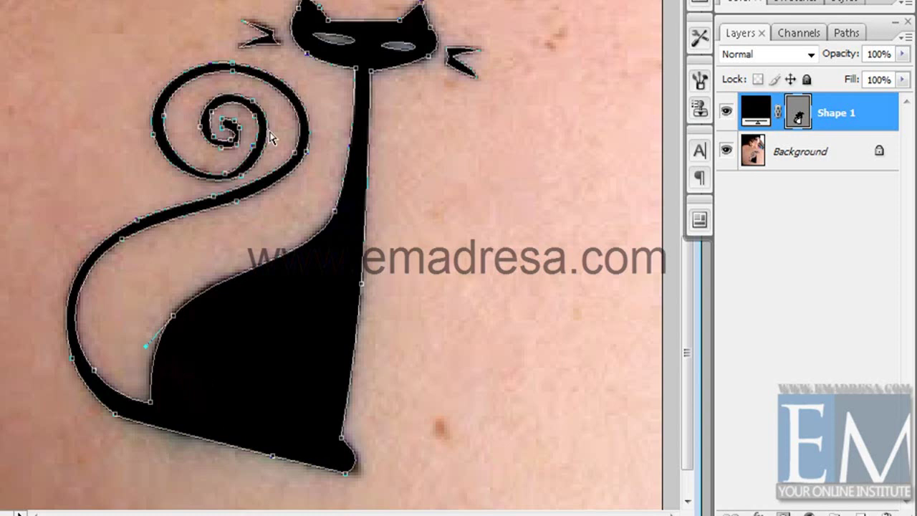